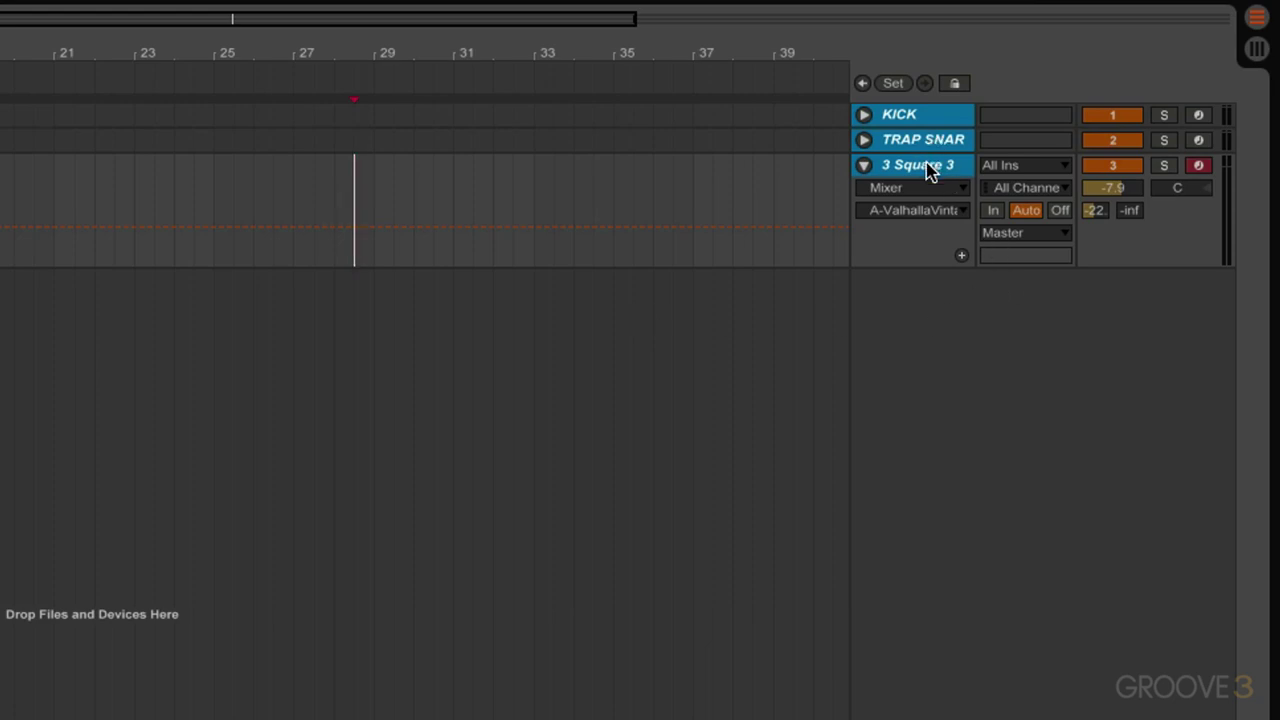
- Group the KICK, TRAP SNAR and Square tracks into one group track
left_click(928, 165, "ctrl")
left_click(952, 118, "shift")
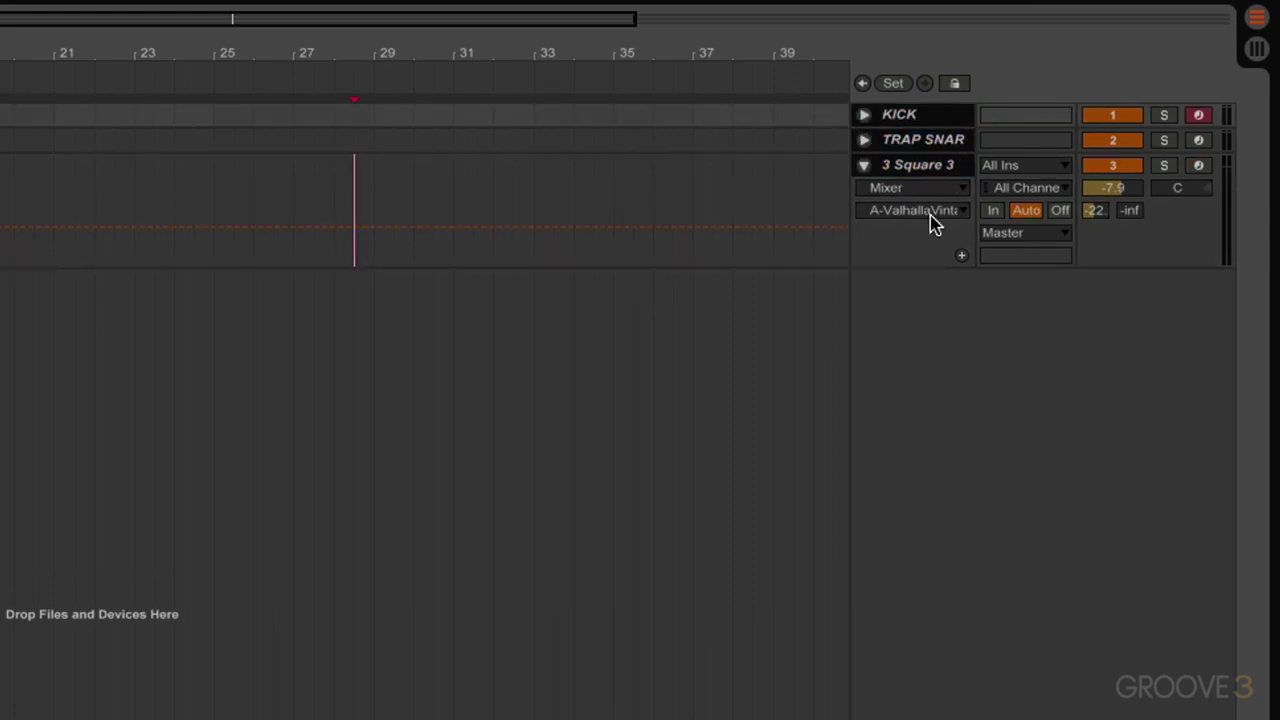
key("super+g")
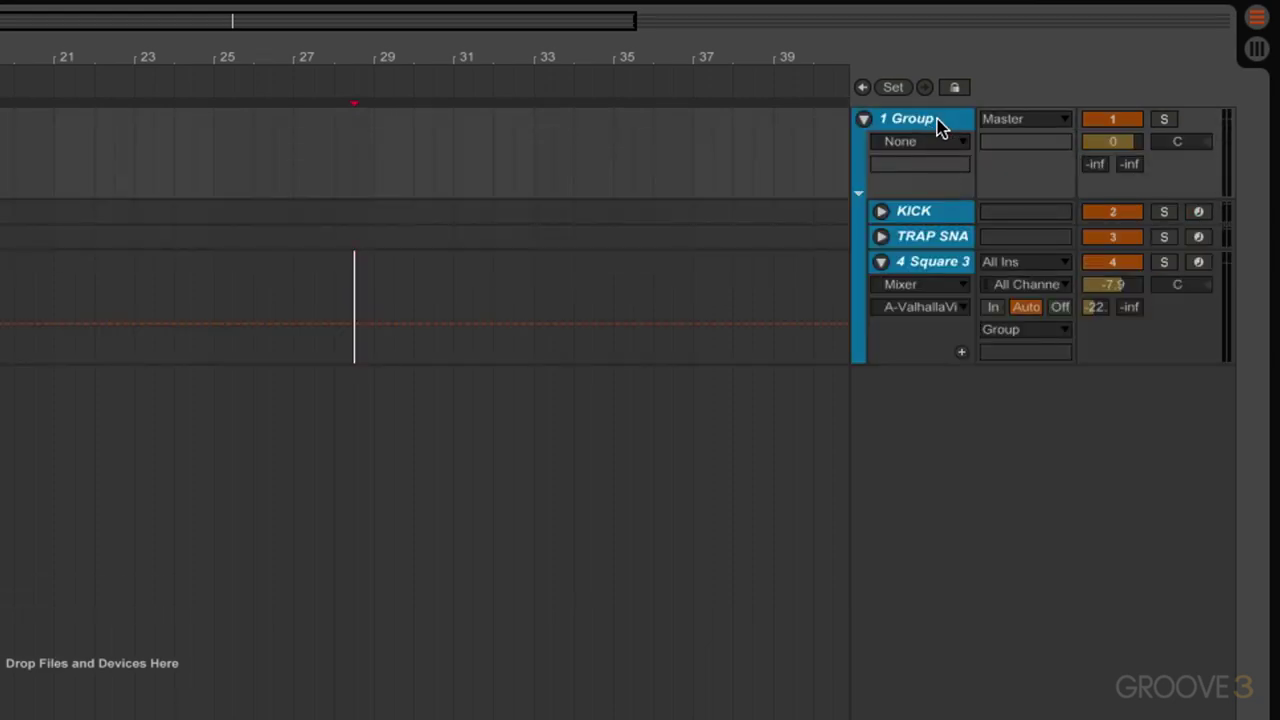
- Rename the new group track as "Kick and Snare bus"
left_click(940, 126, "ctrl")
key("super+r")
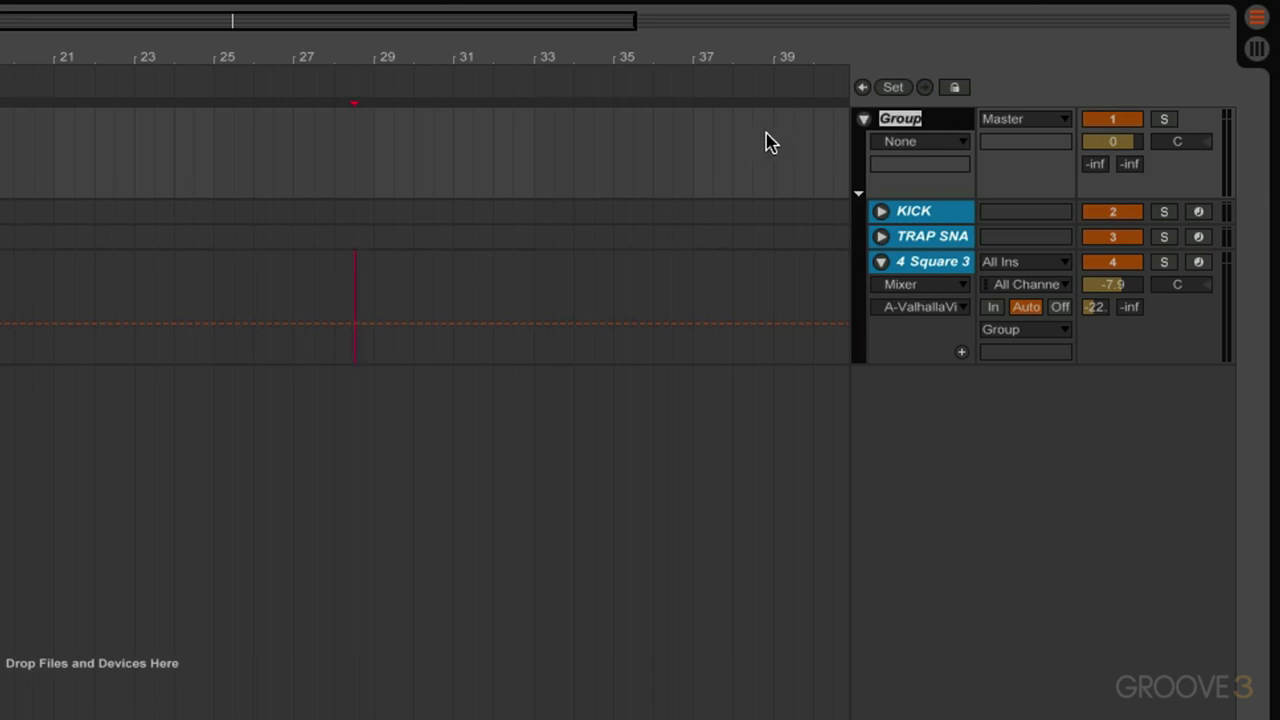
type("Kick and S")
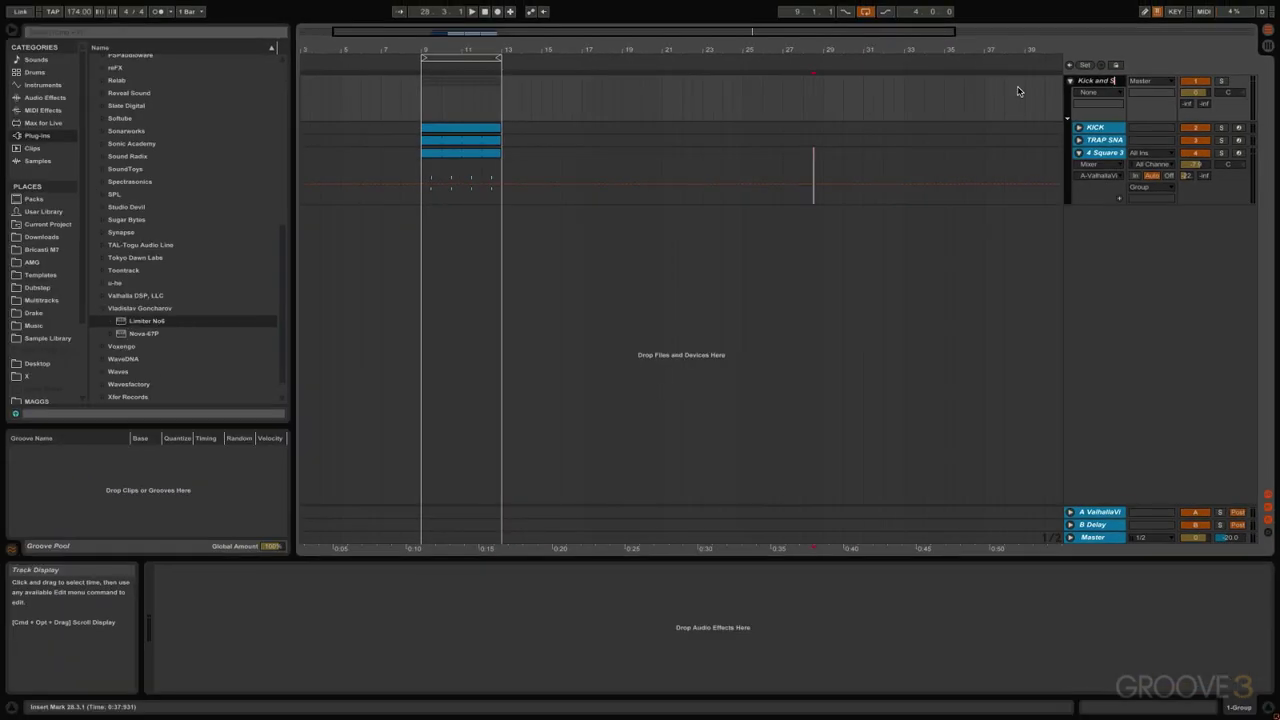
type("nare bus")
key("Return")
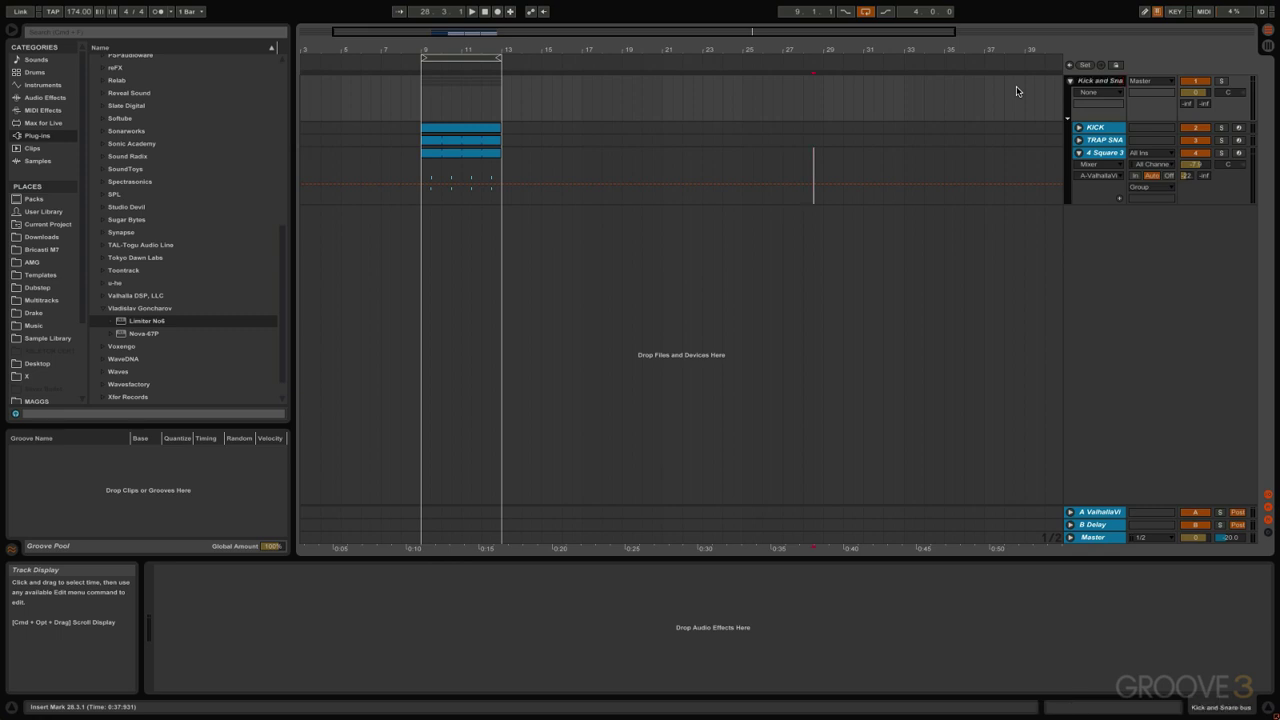
- Add the LSRaudio LVLMeter plug-in to the Kick and Snare bus and set its calibration to rms (-18 dBFS)
left_click(103, 309)
scroll(178, 294, "up", 1)
scroll(178, 294, "up", 5)
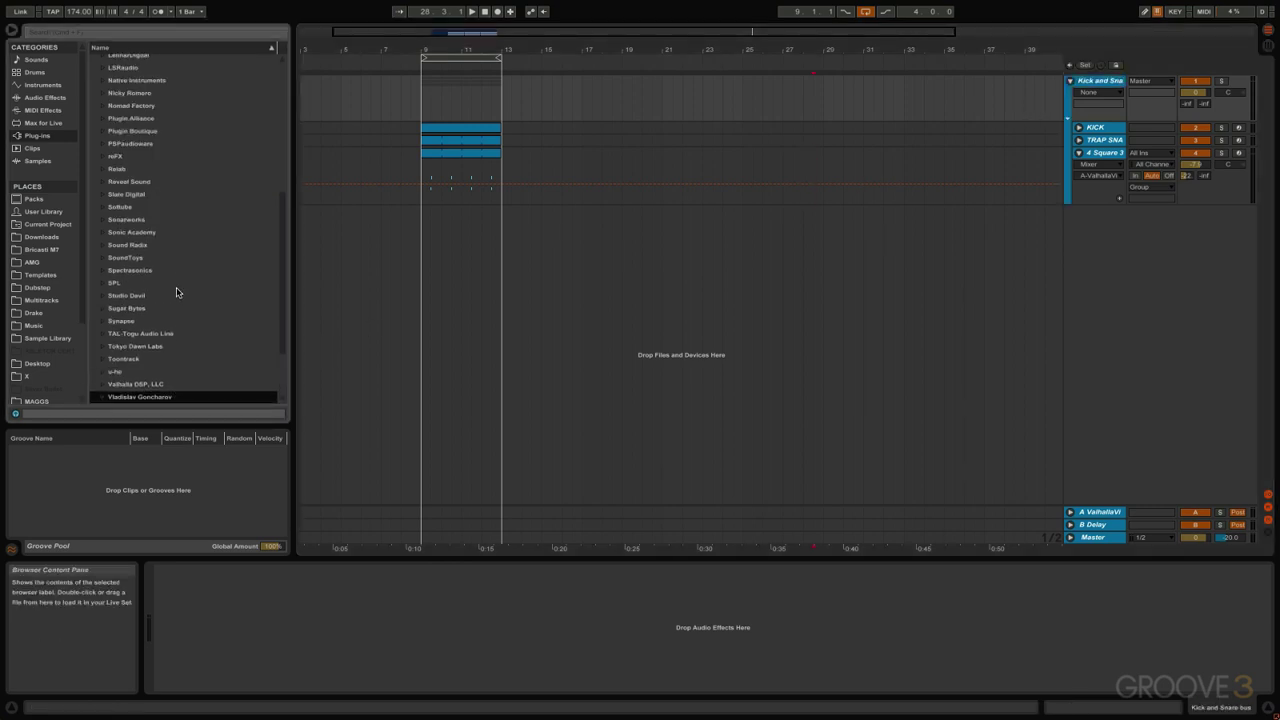
left_click(102, 143)
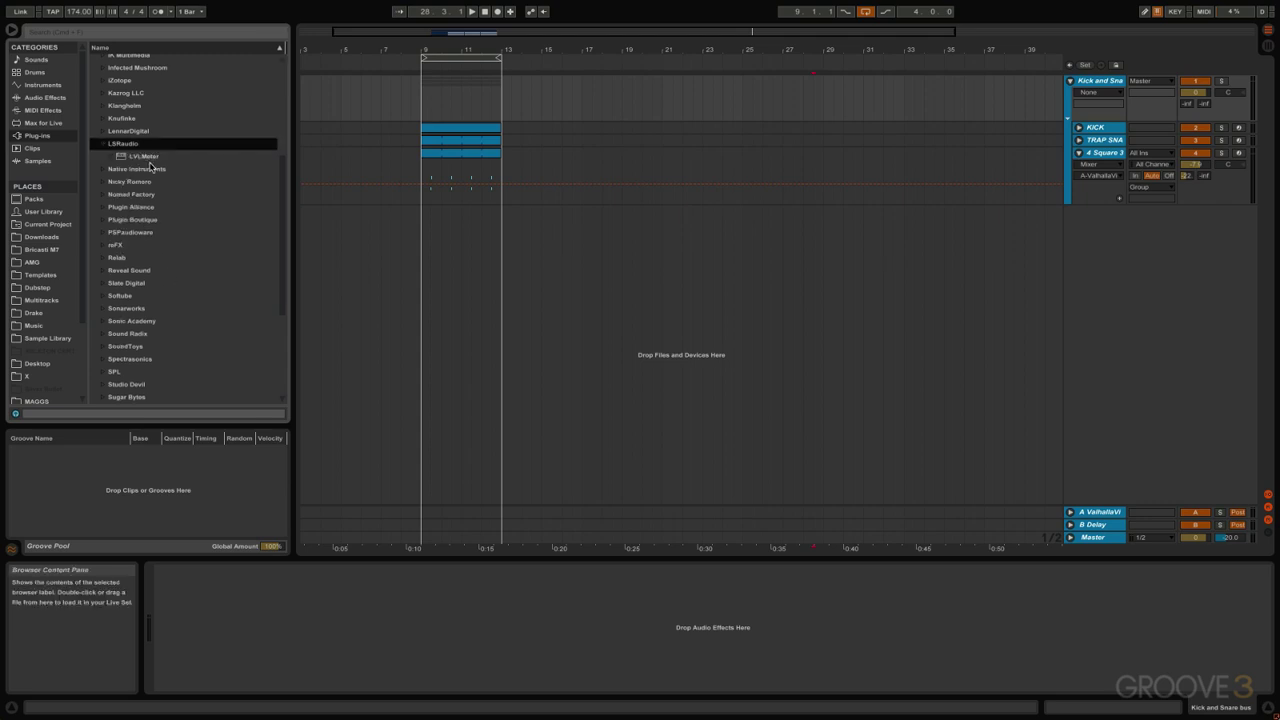
left_click(150, 158)
left_click_drag(221, 628, 216, 622)
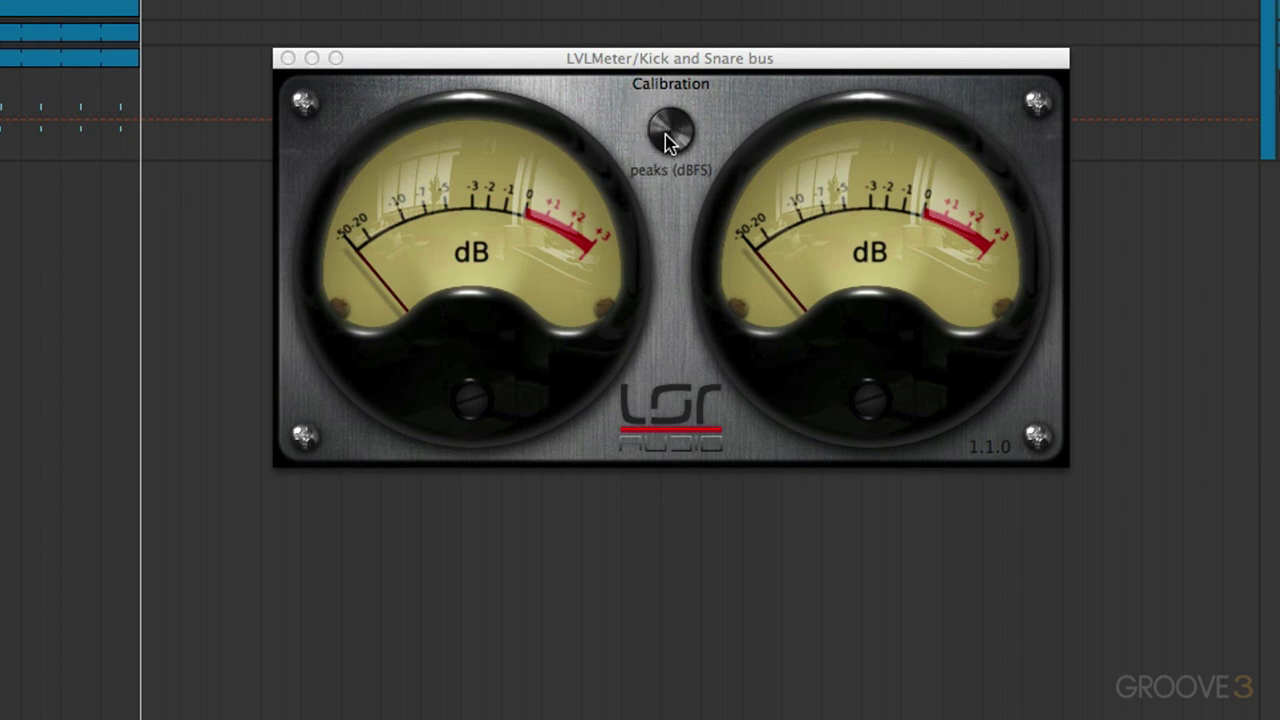
left_click(672, 135)
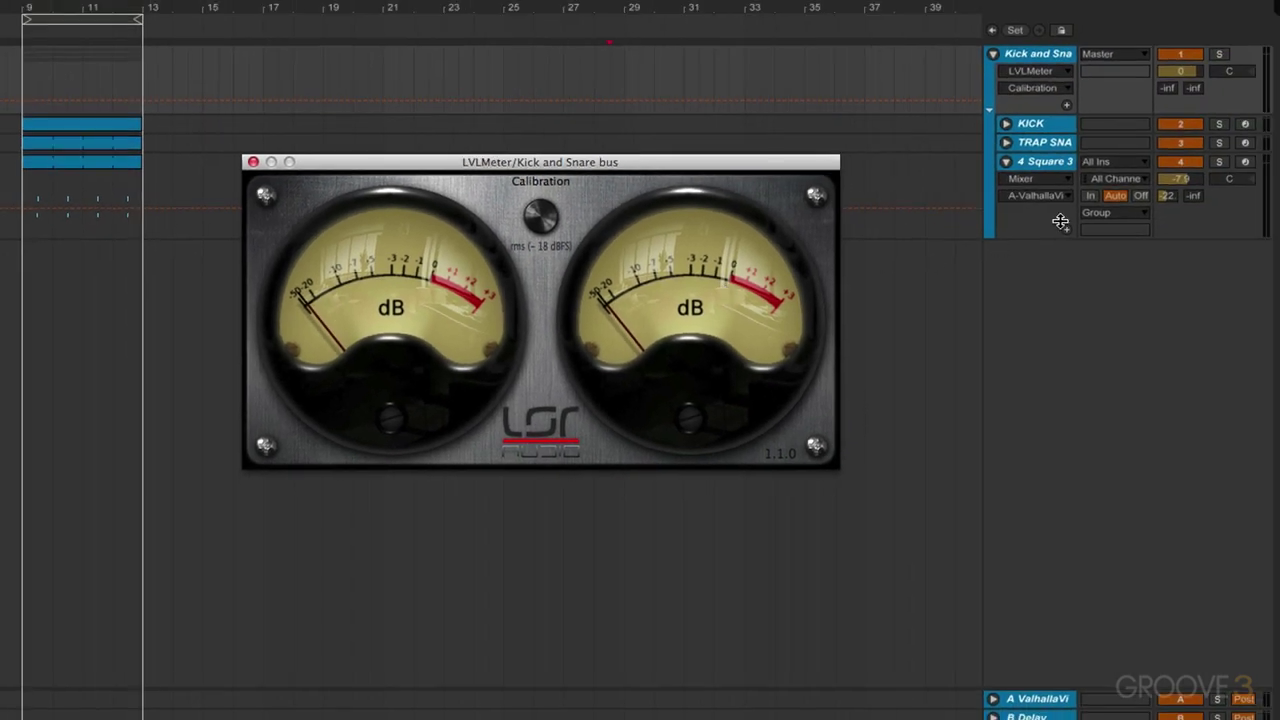
- Deactivate the trap snare and Square tracks and play the looped section to check the kick's level on LVLMeter
left_click(1180, 143)
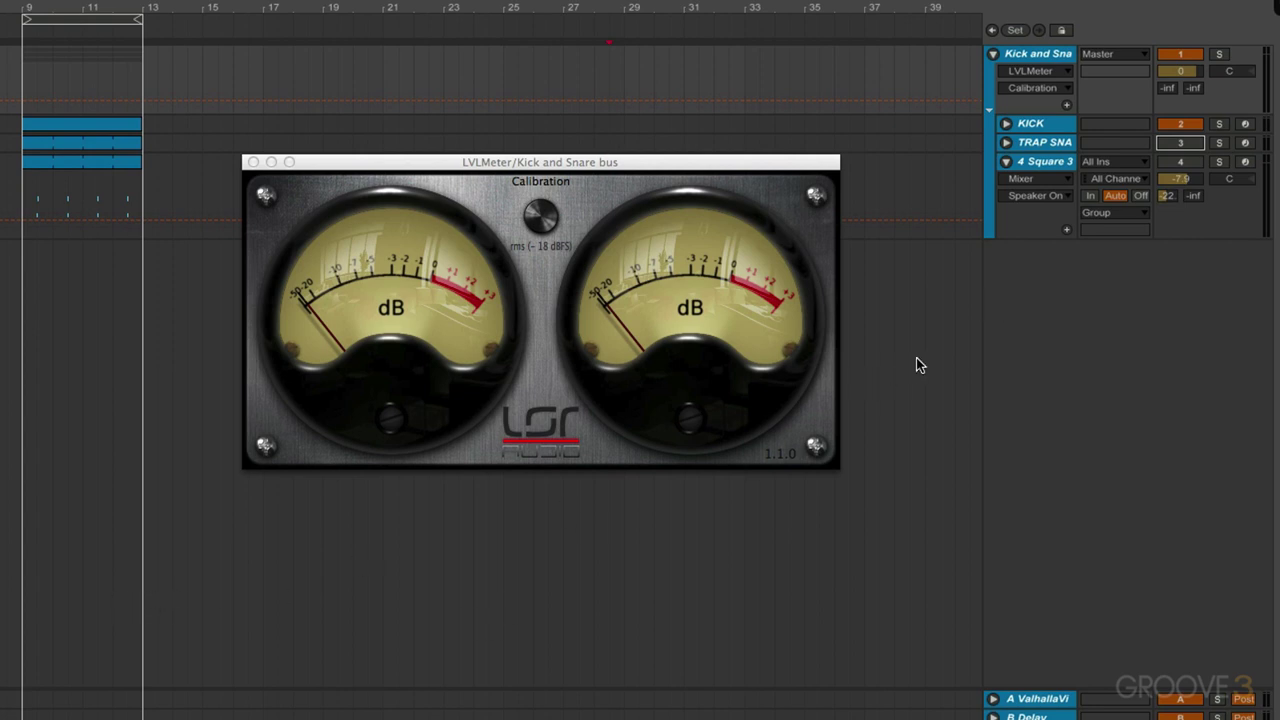
key("space")
left_click(76, 28)
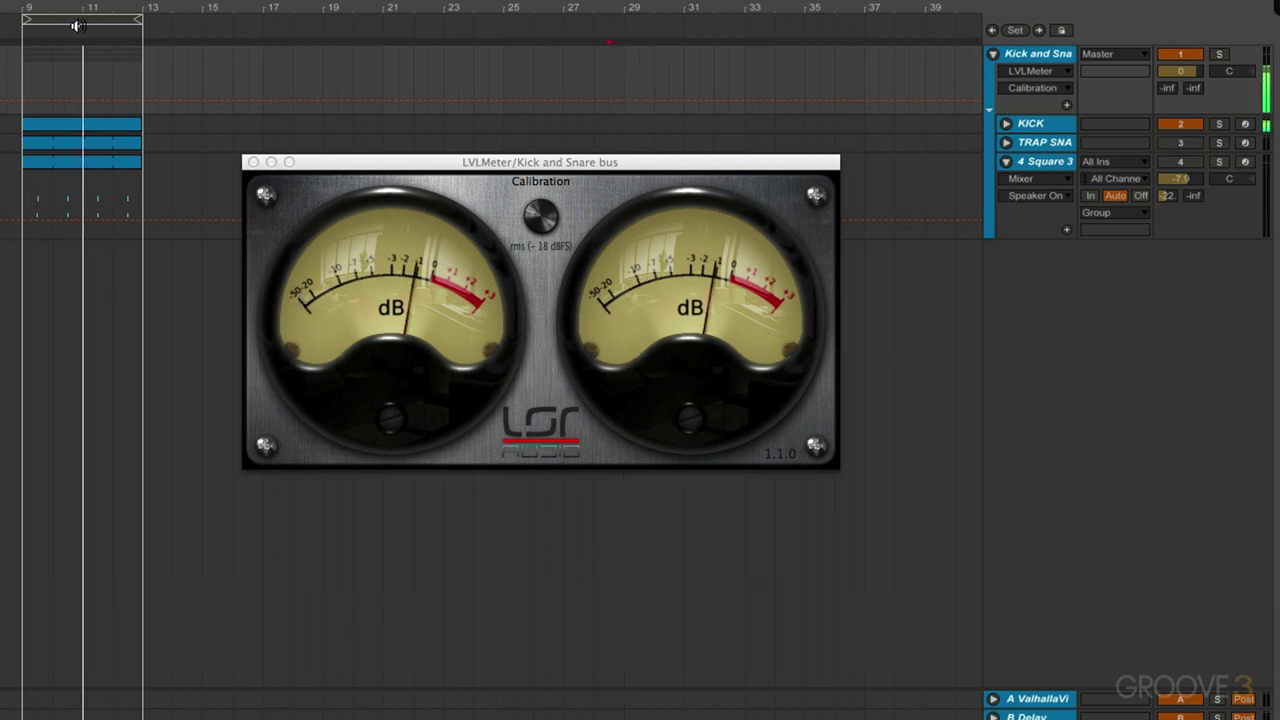
left_click(77, 23)
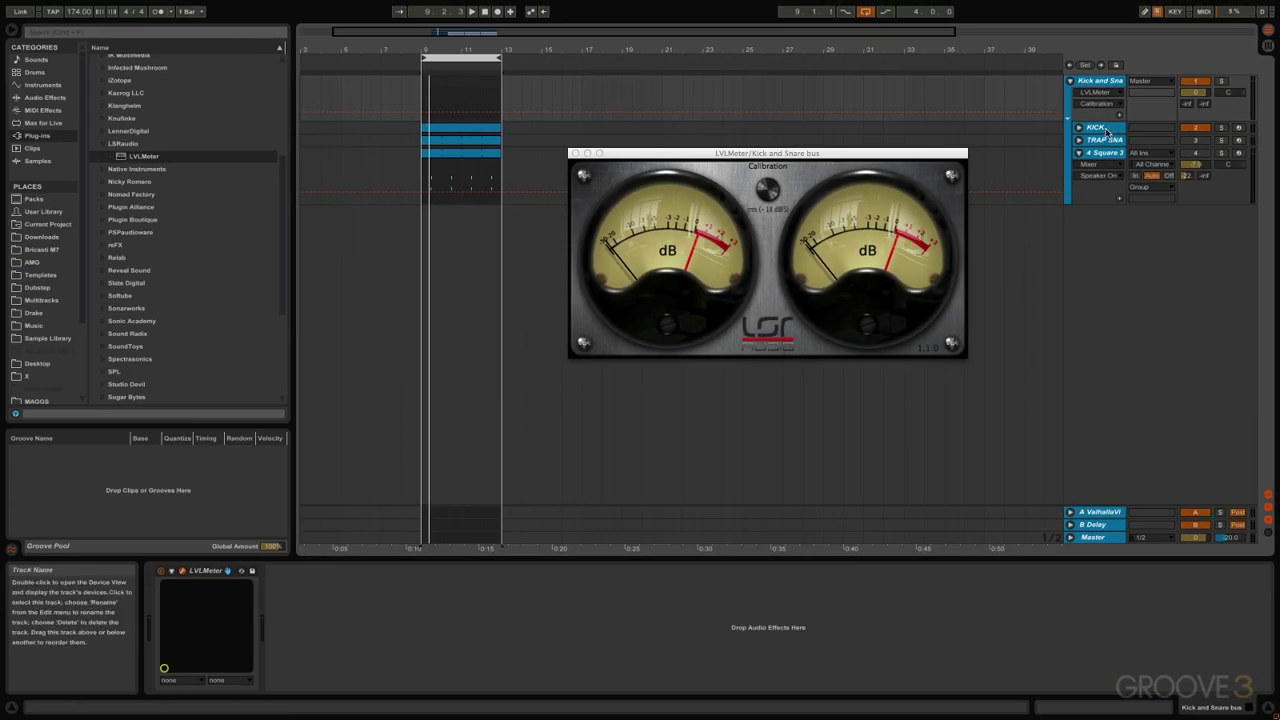
- Open Serum on the KICK track and place its window below the LVLMeter dials to check its master volume during playback
left_click(1103, 129)
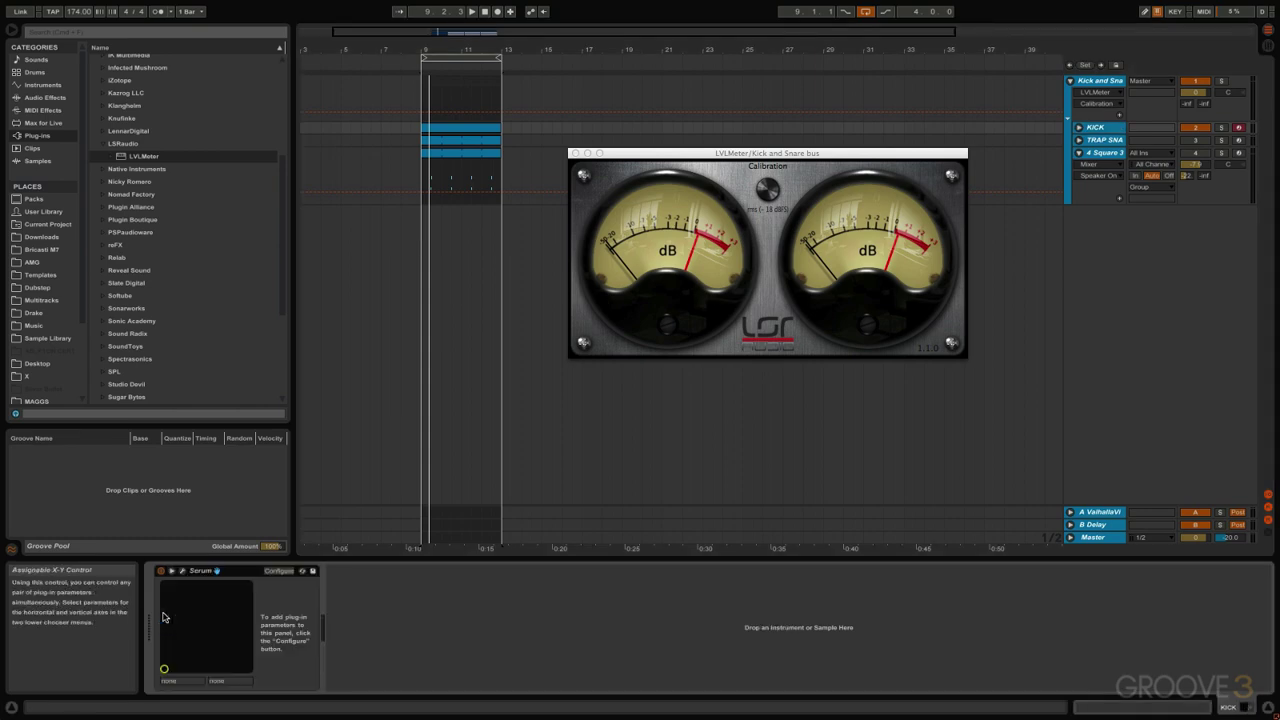
left_click(182, 571)
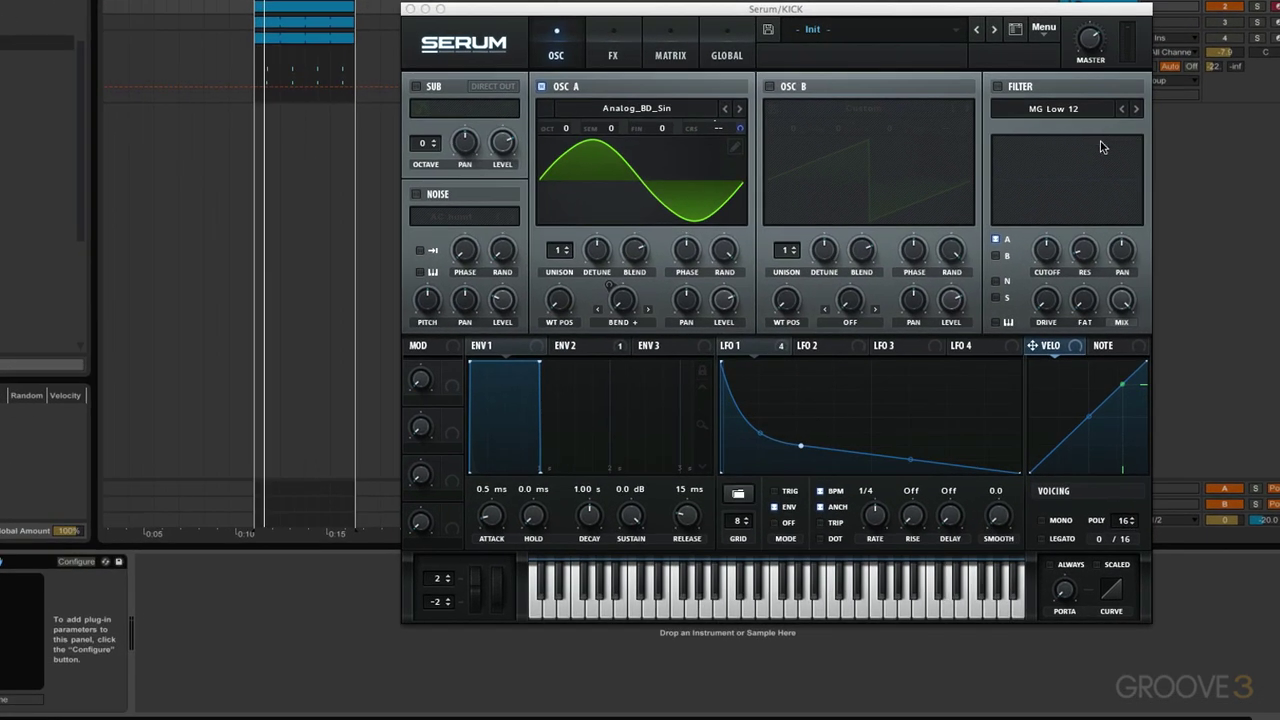
left_click(1090, 48)
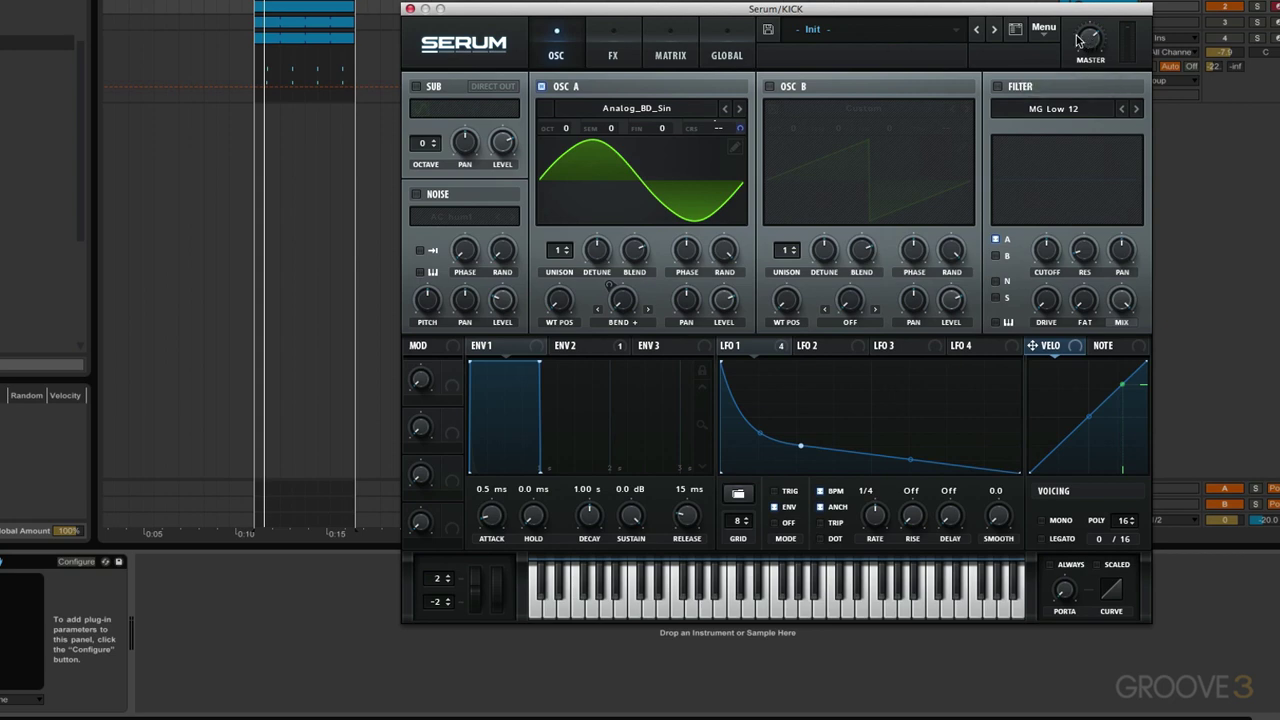
left_click_drag(1063, 14, 788, 294)
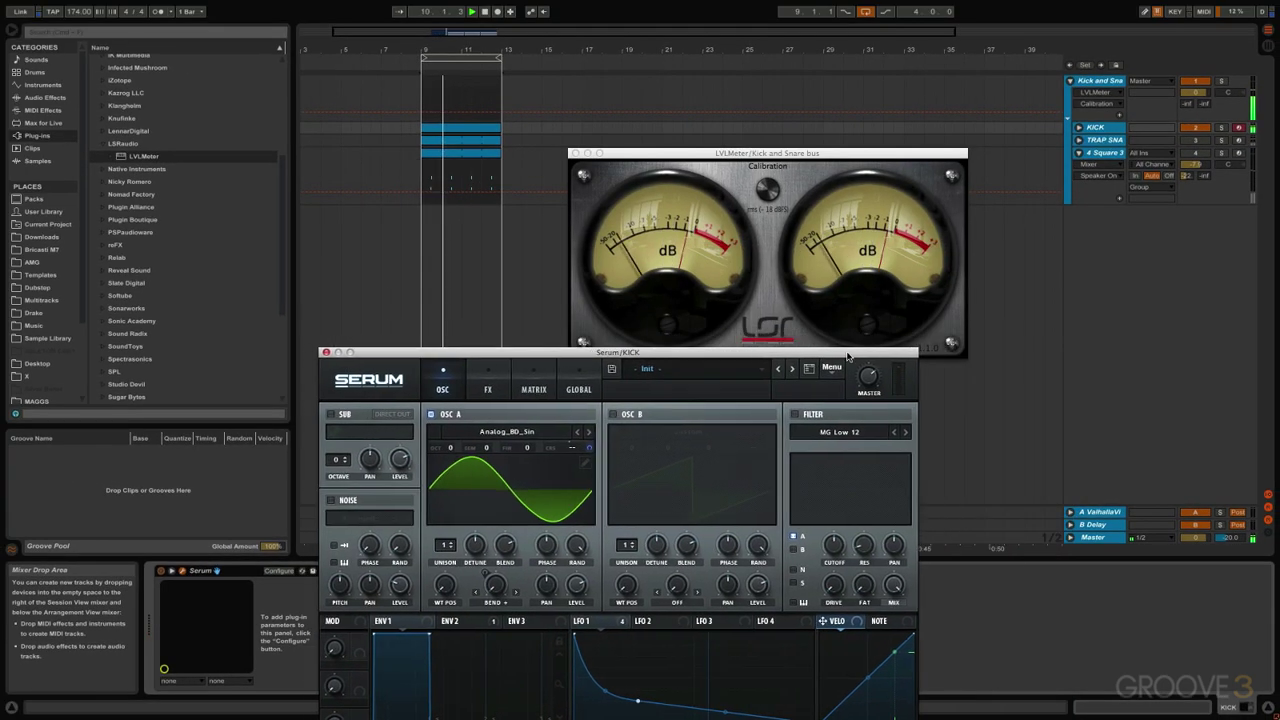
left_click_drag(847, 356, 950, 330)
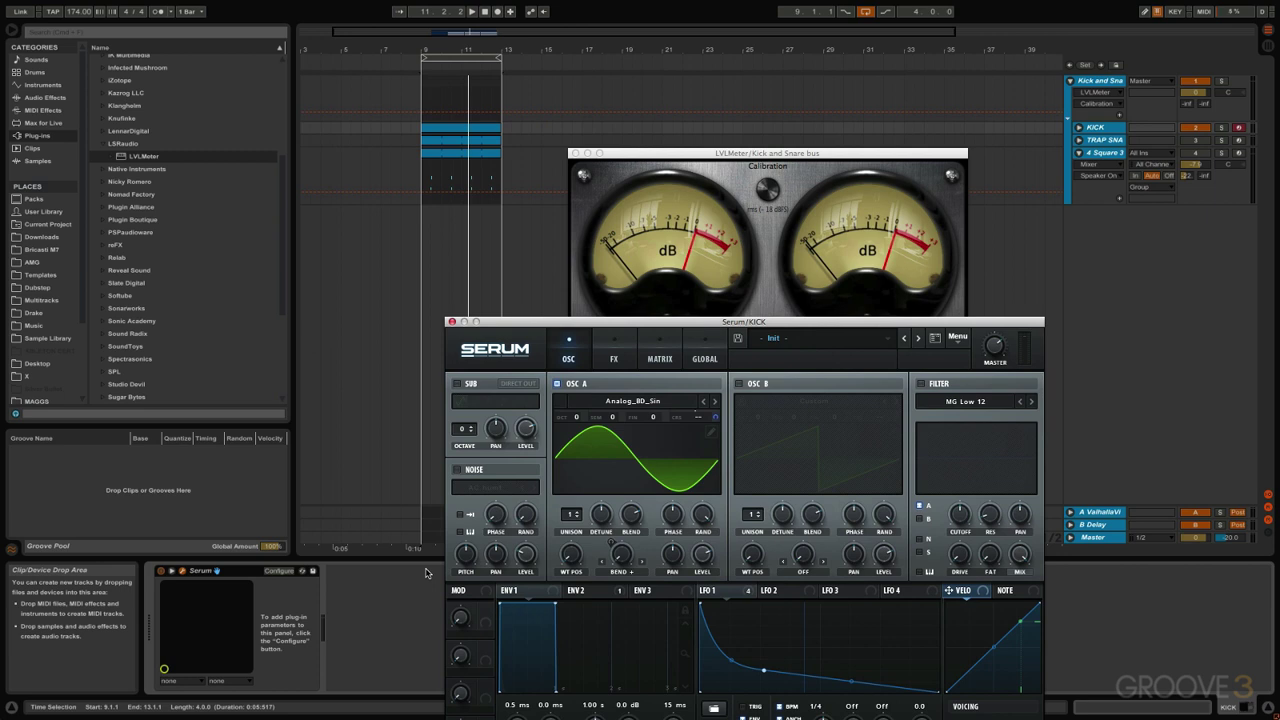
- Add a Saturator after Serum on the KICK track with 2.29 dB of drive, and close the Serum window
left_click(106, 145)
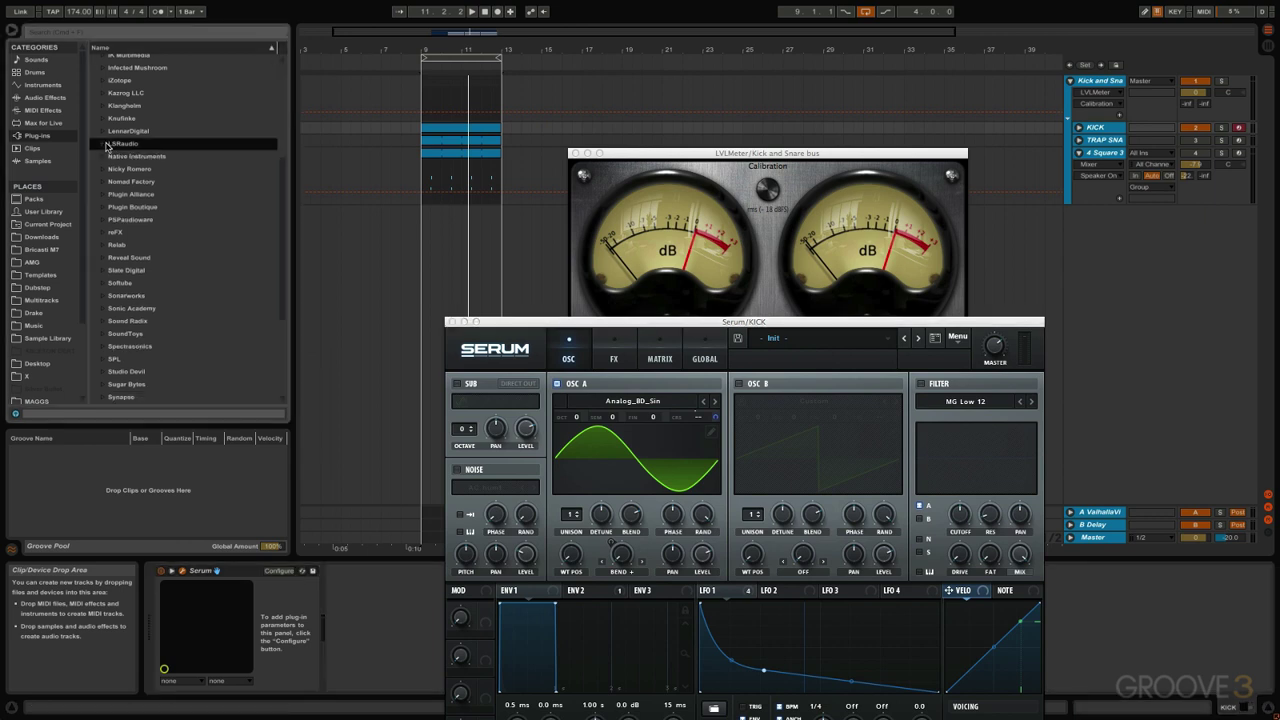
scroll(106, 146, "down", 3)
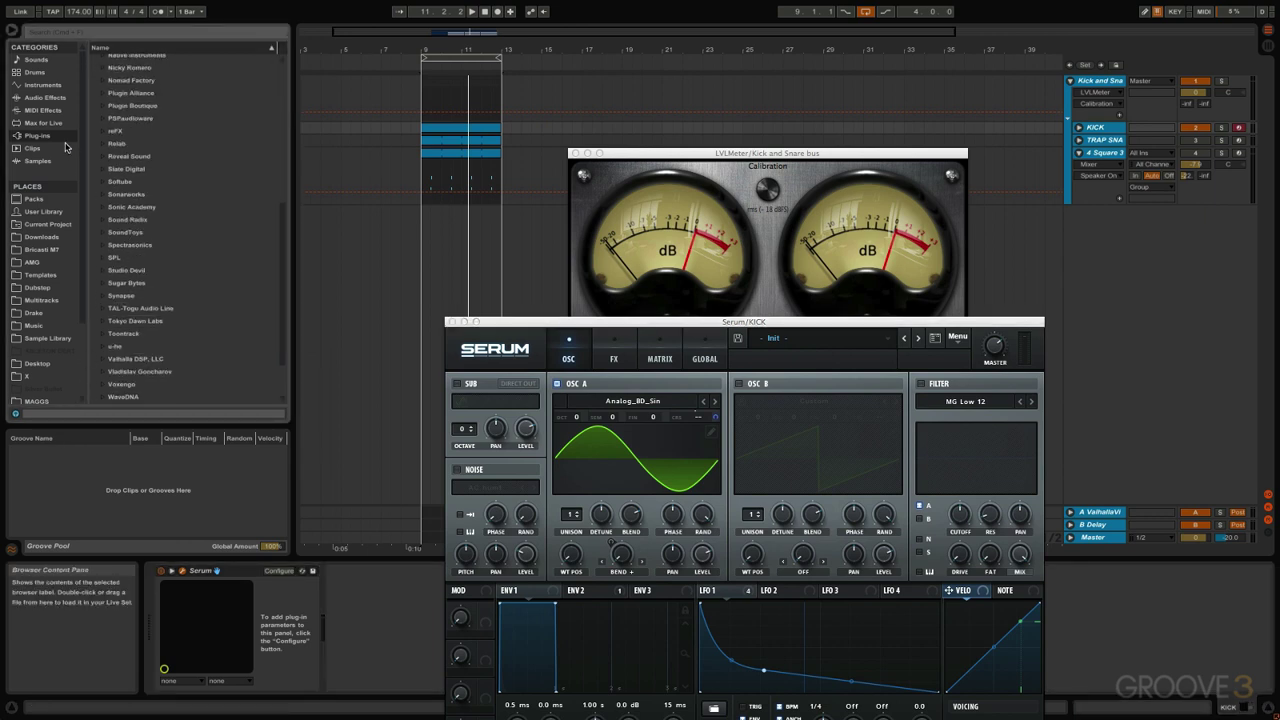
left_click(52, 98)
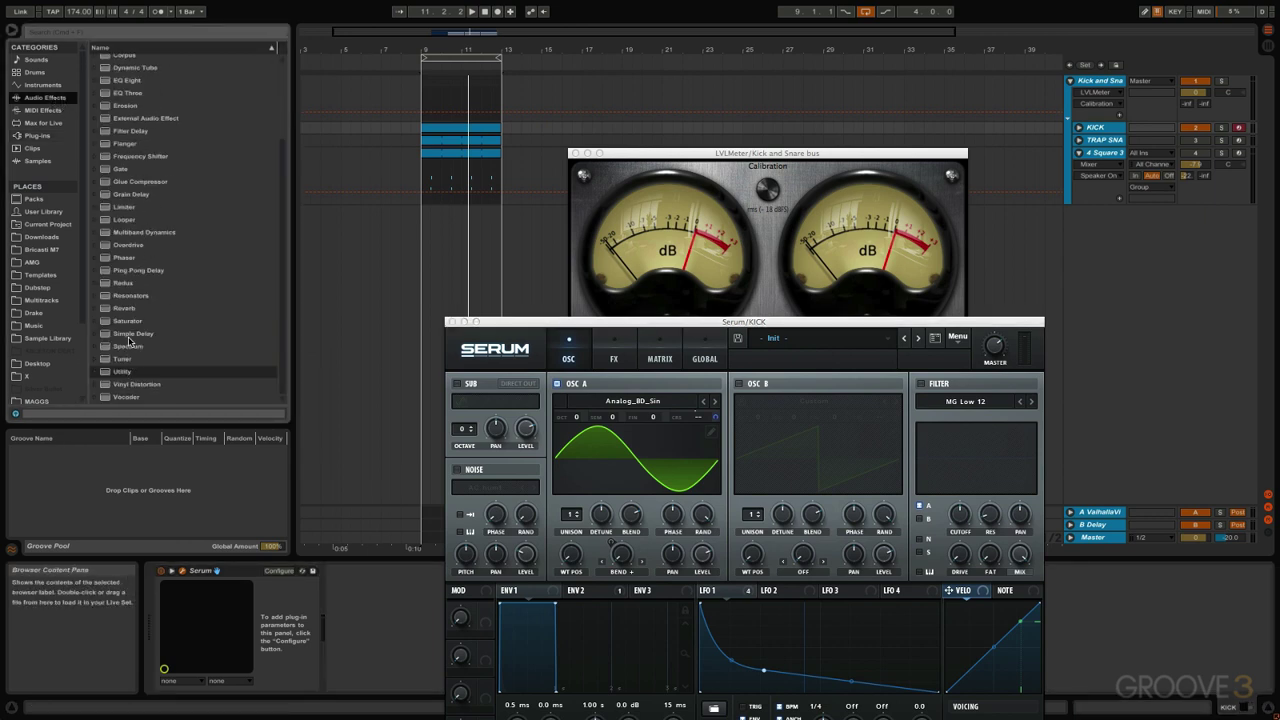
left_click_drag(128, 321, 343, 598)
left_click(452, 322)
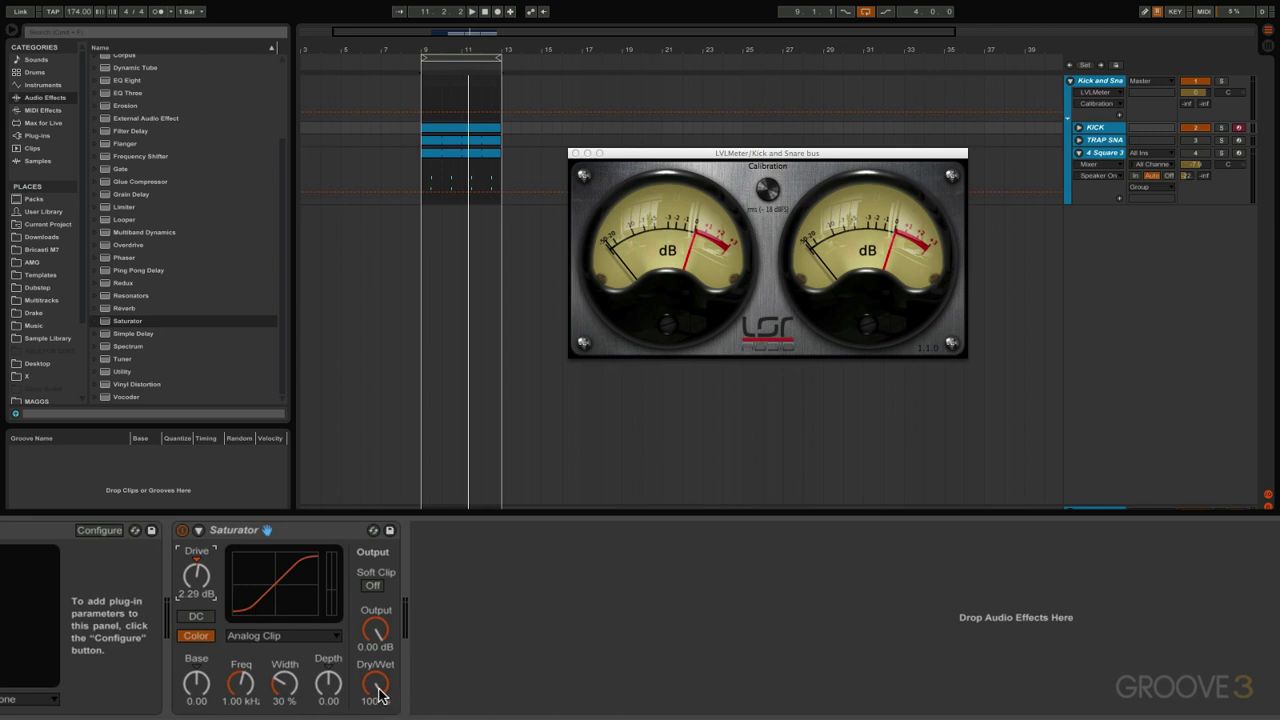
- Set the Saturator's dry/wet mix to 27% and its output to -2.00 dB, checking the result with the loop playing
left_click_drag(386, 693, 380, 664)
key("space")
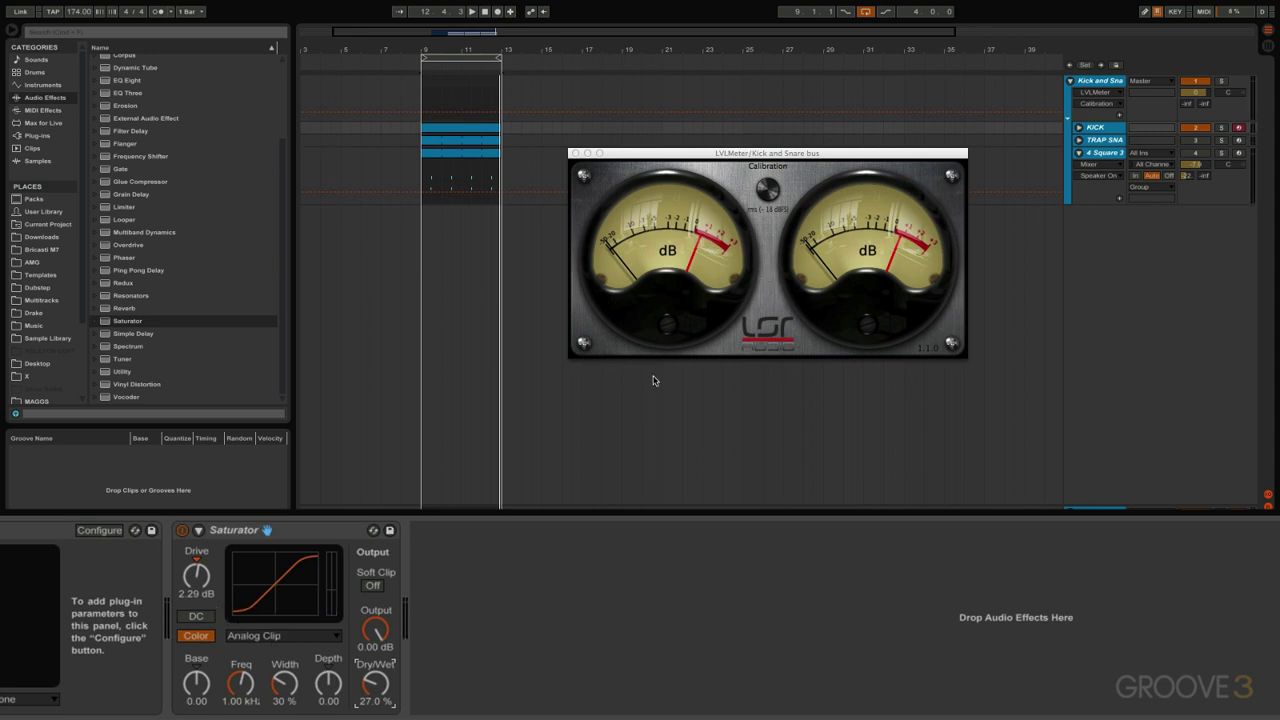
left_click_drag(380, 632, 380, 640)
key("space")
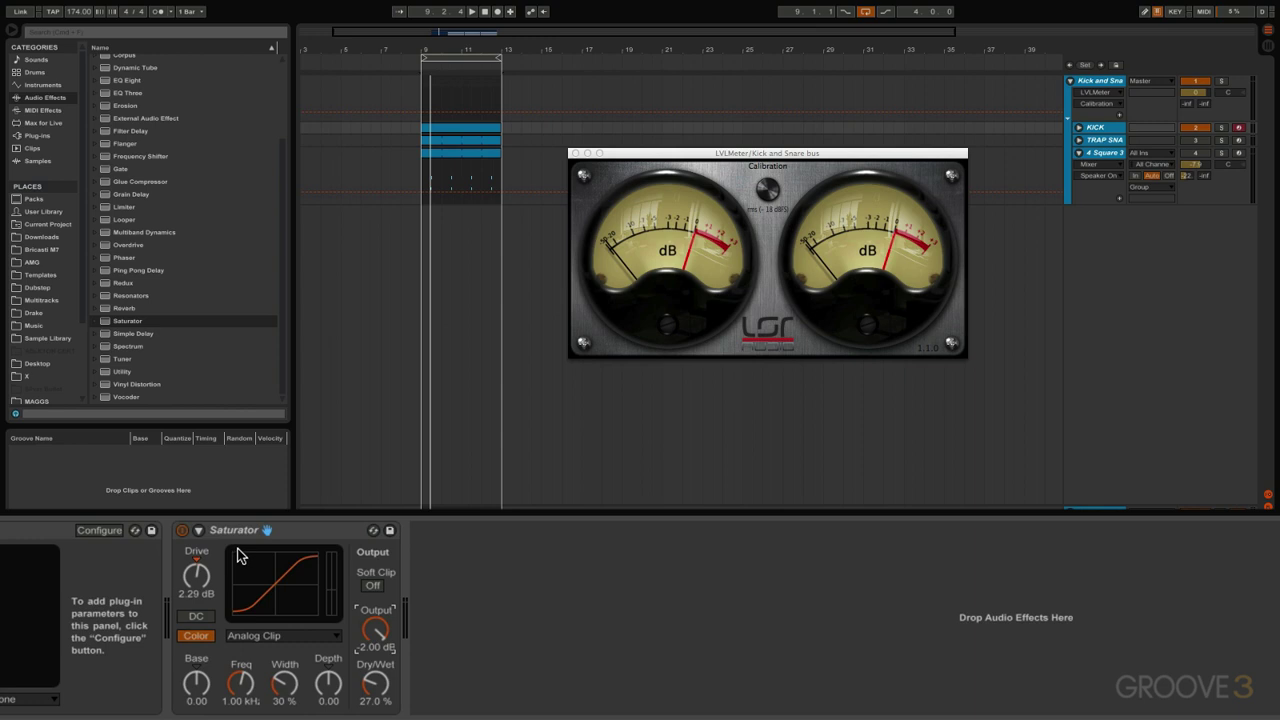
- Compare the kick with the Saturator bypassed and active during playback, leaving the effect switched on
left_click(182, 530)
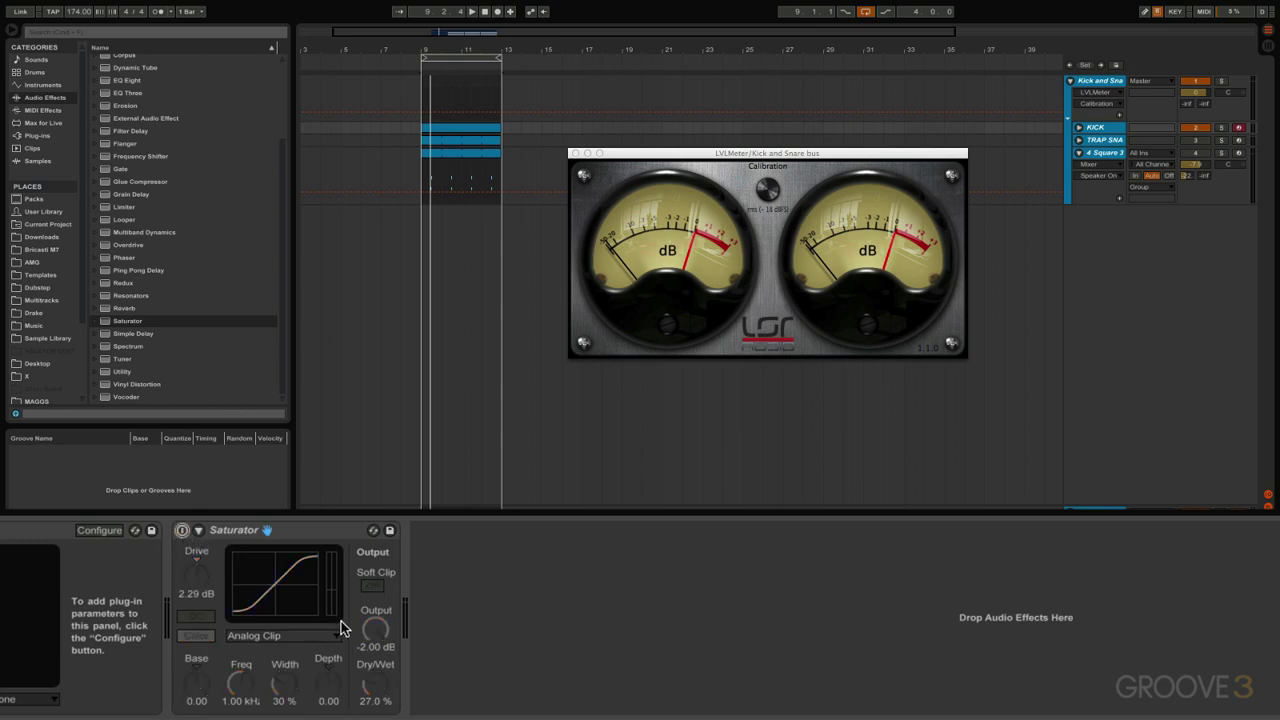
key("space")
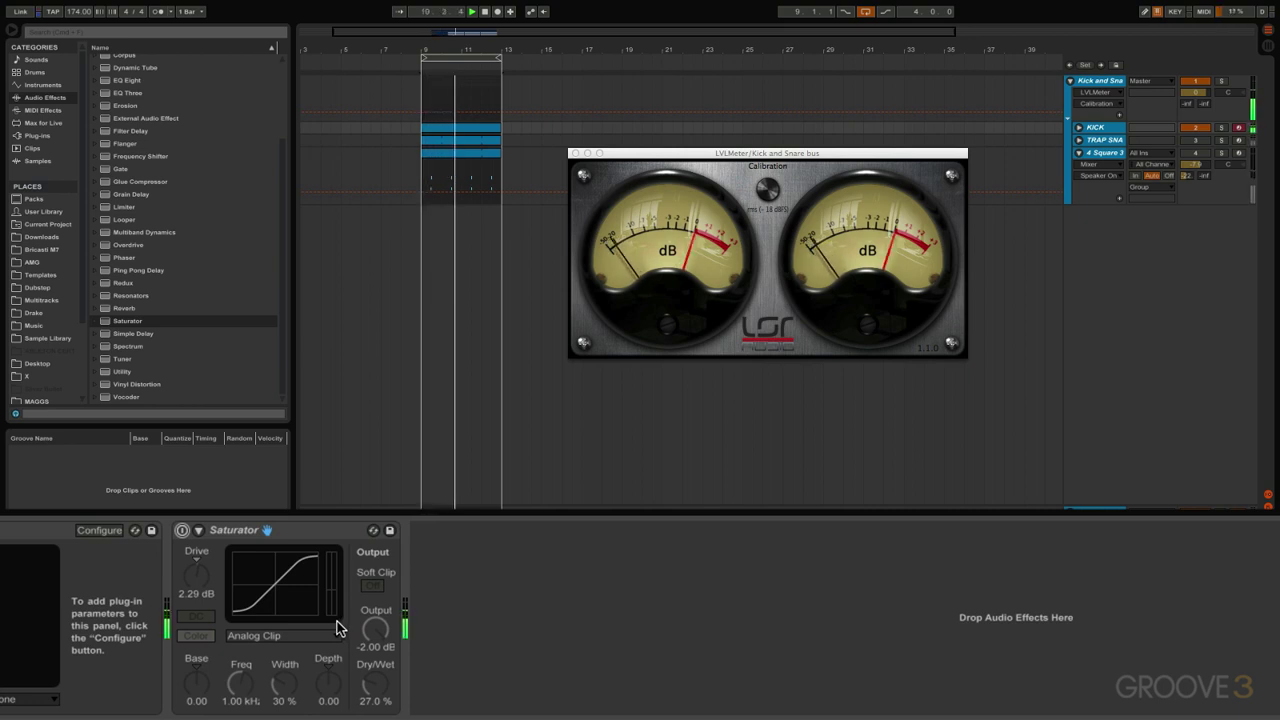
left_click(182, 530)
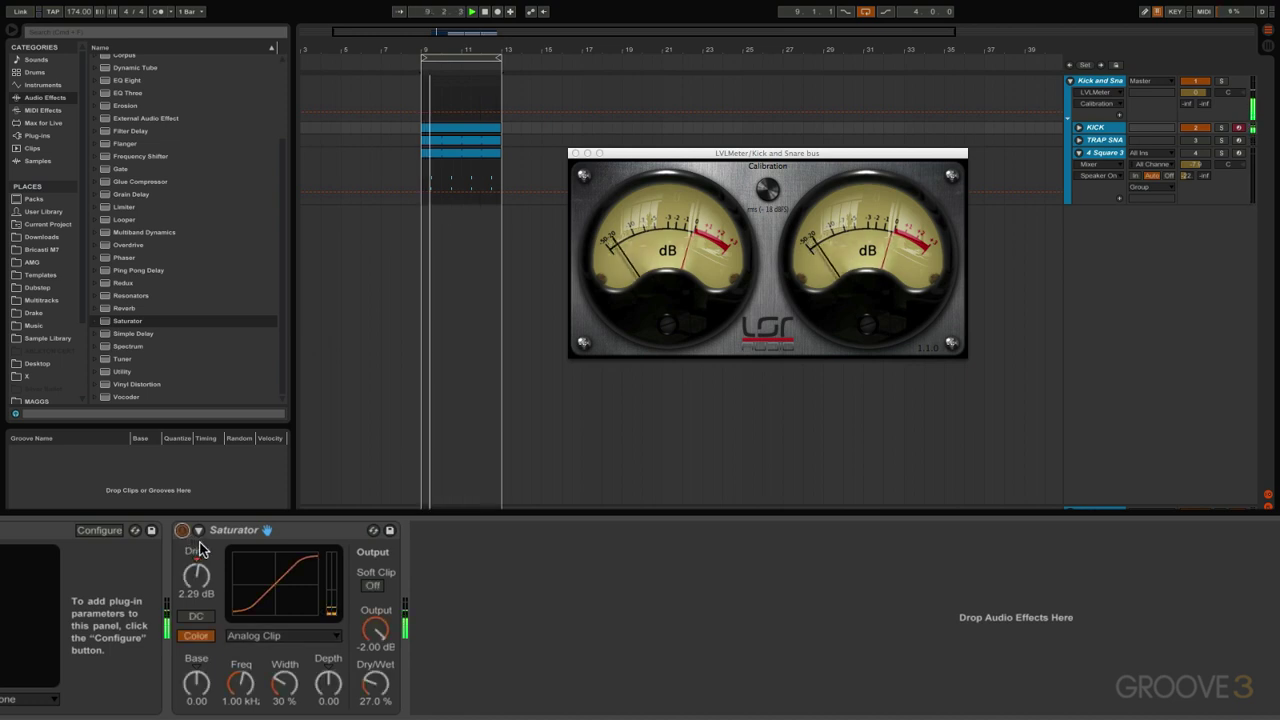
left_click(183, 531)
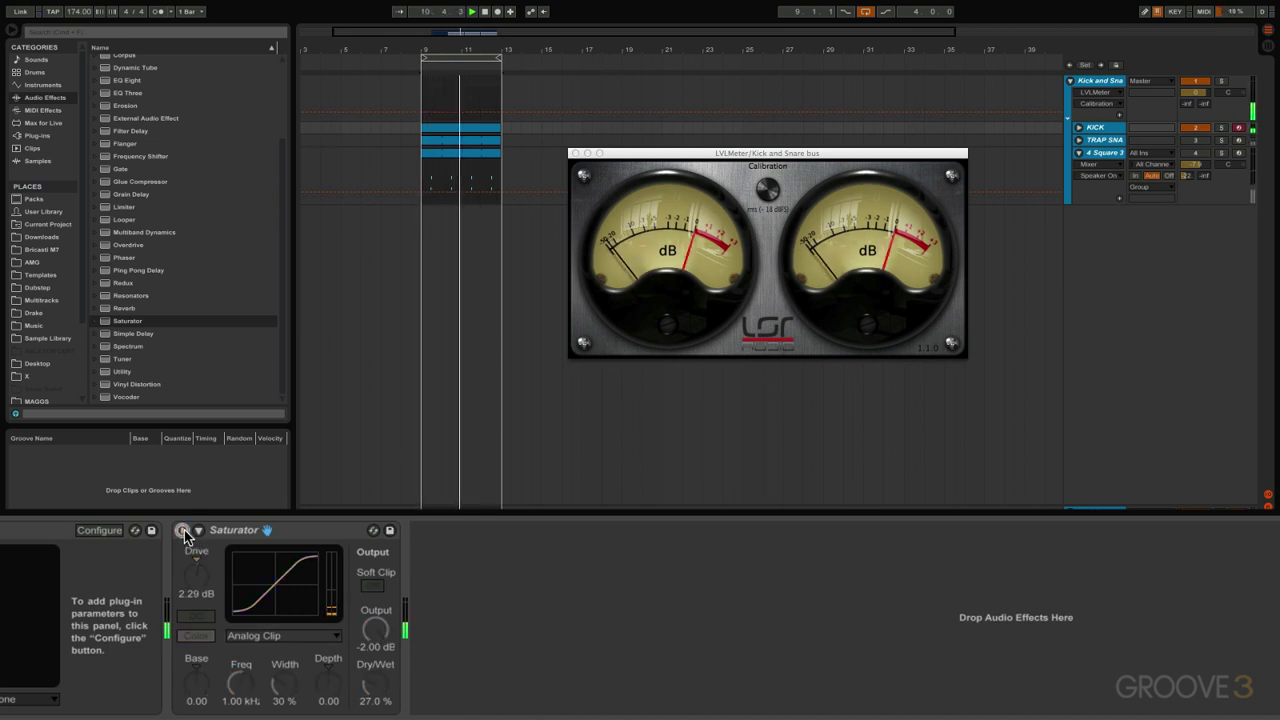
left_click(183, 531)
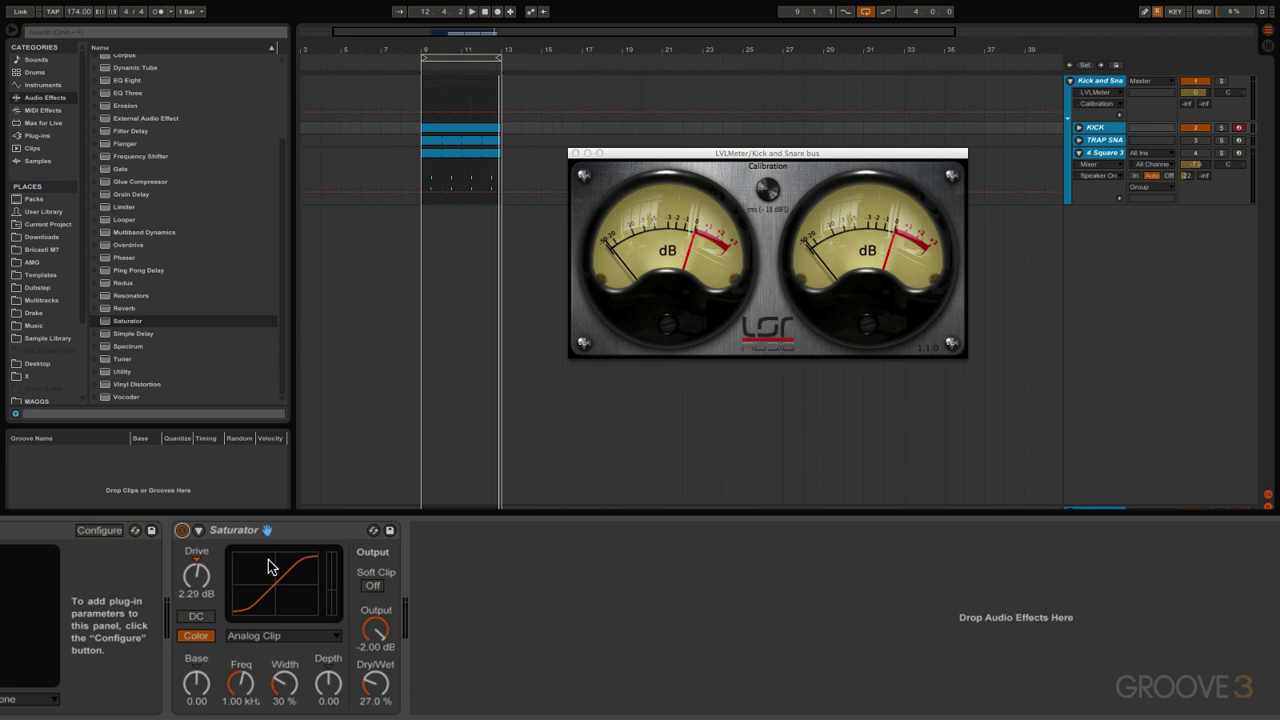
- Add a Compressor after the Saturator on the KICK track and lower its threshold to -19.1 dB
scroll(163, 241, "up", 5)
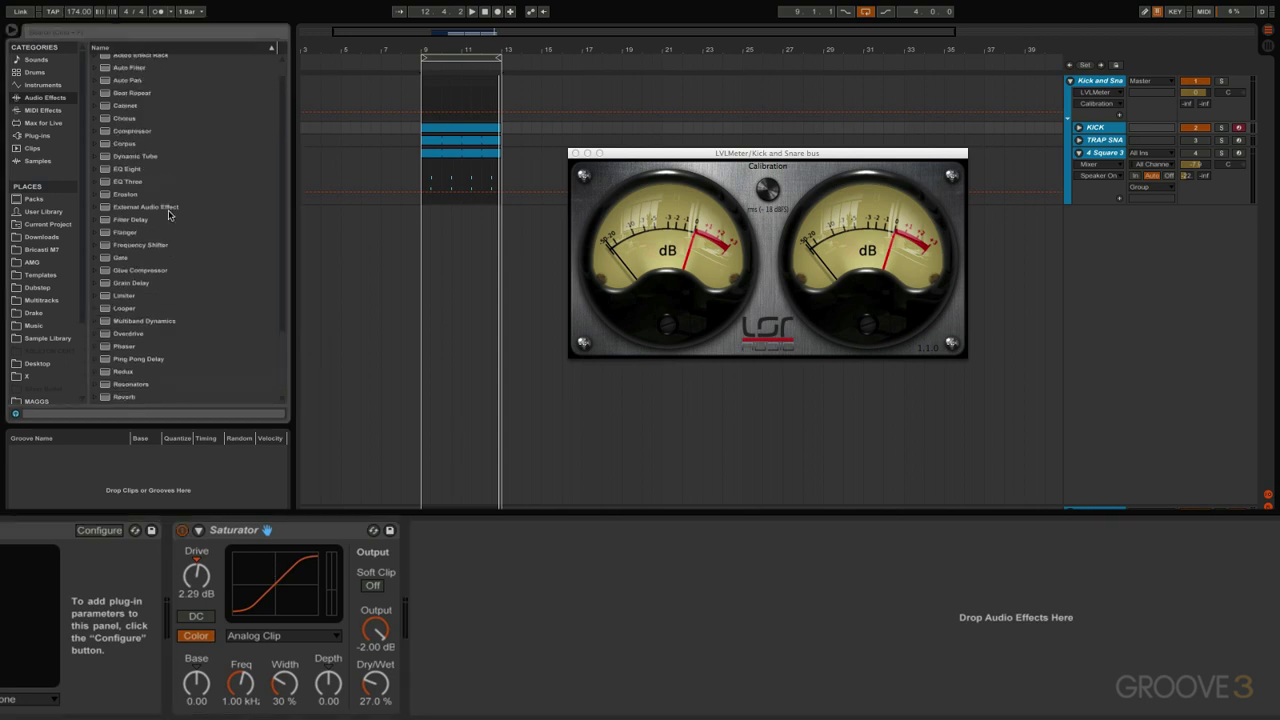
left_click_drag(133, 148, 523, 677)
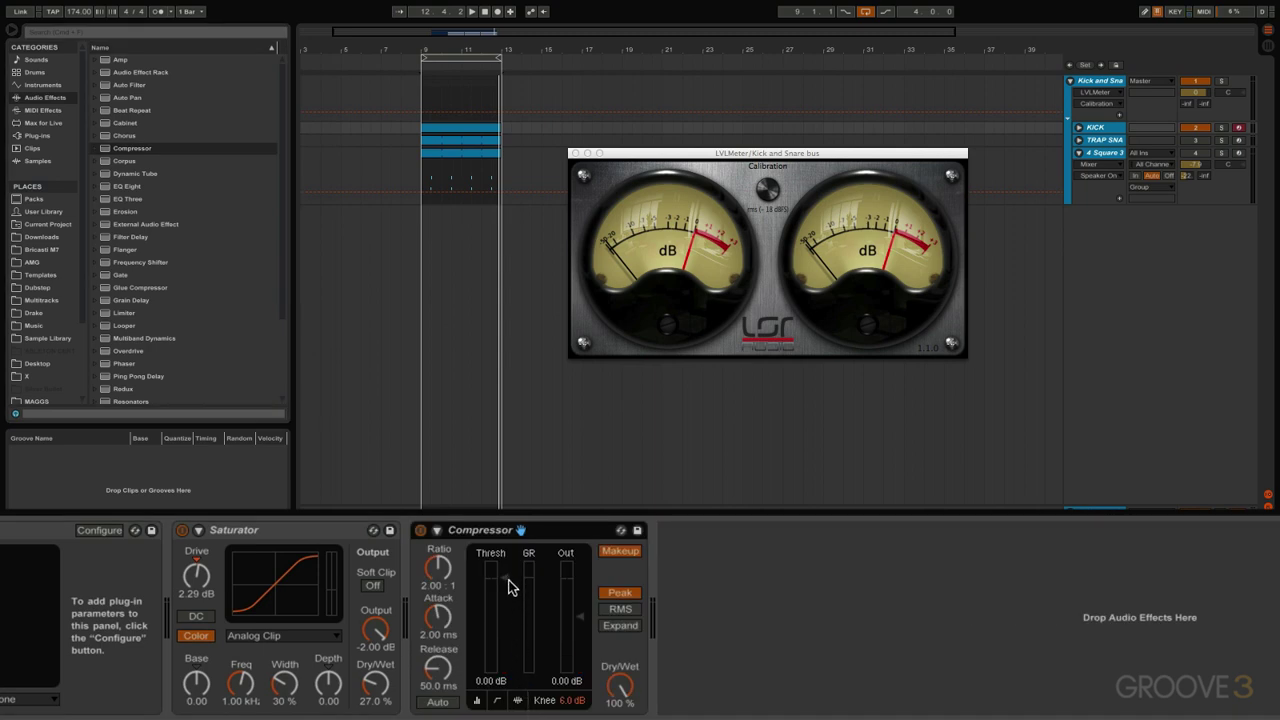
left_click_drag(507, 583, 505, 626)
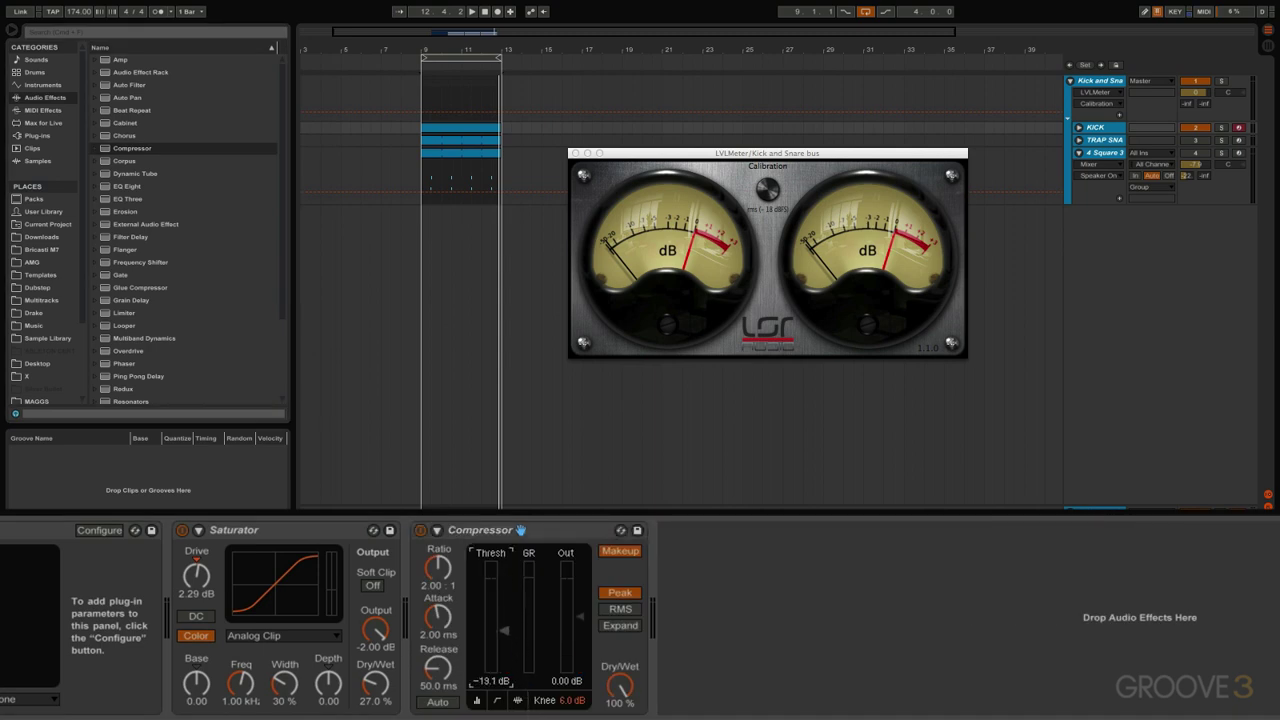
- Fine-tune the Compressor's threshold to -20.1 dB while the loop plays, and turn off Makeup gain
key("space")
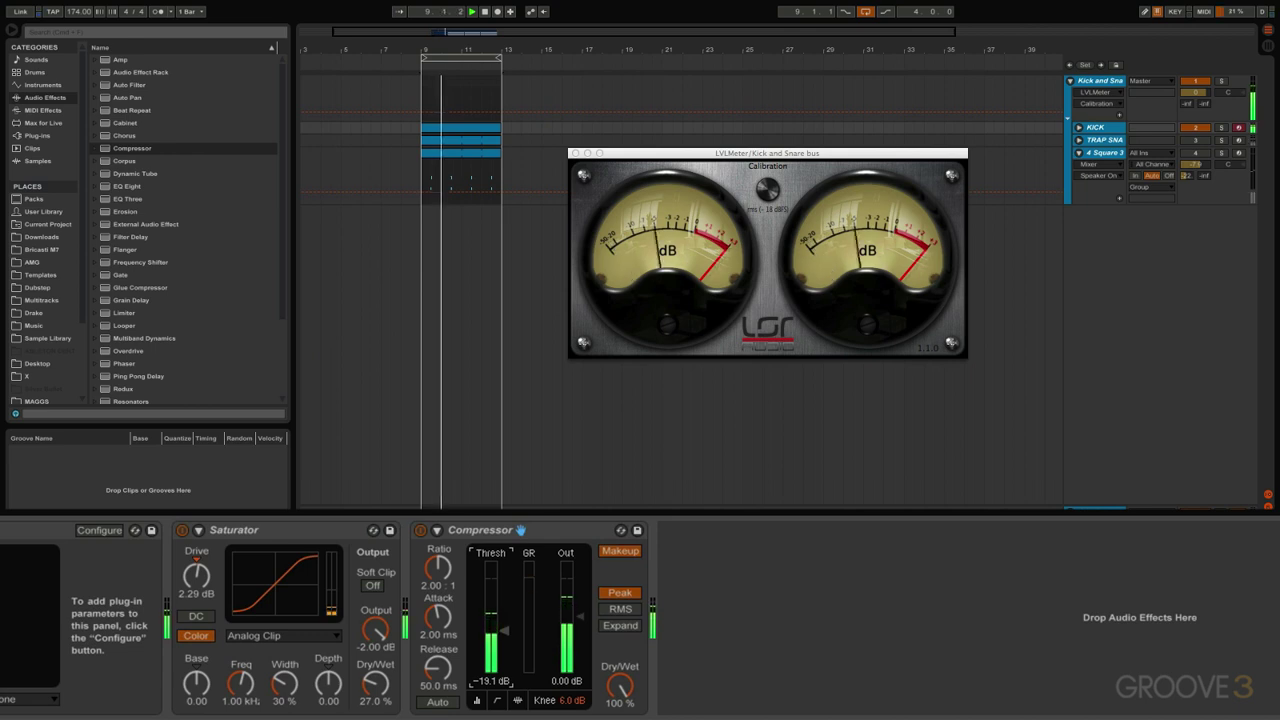
left_click_drag(504, 631, 504, 633)
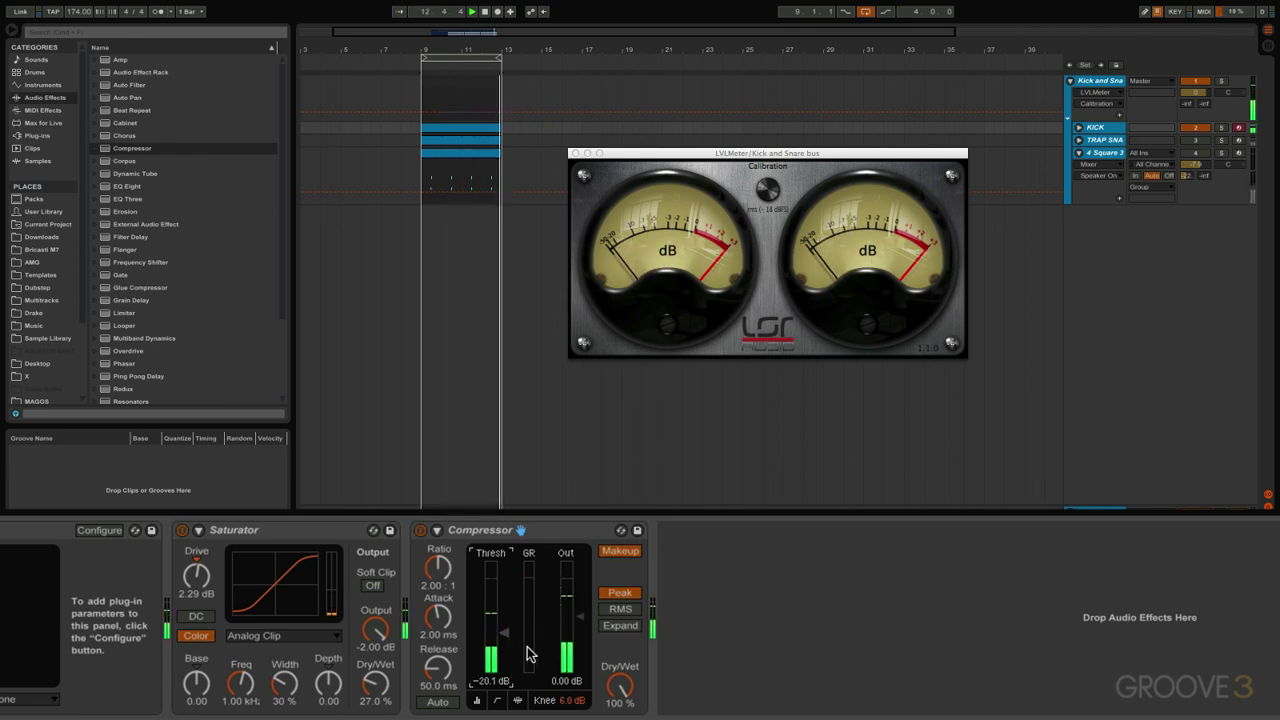
key("space")
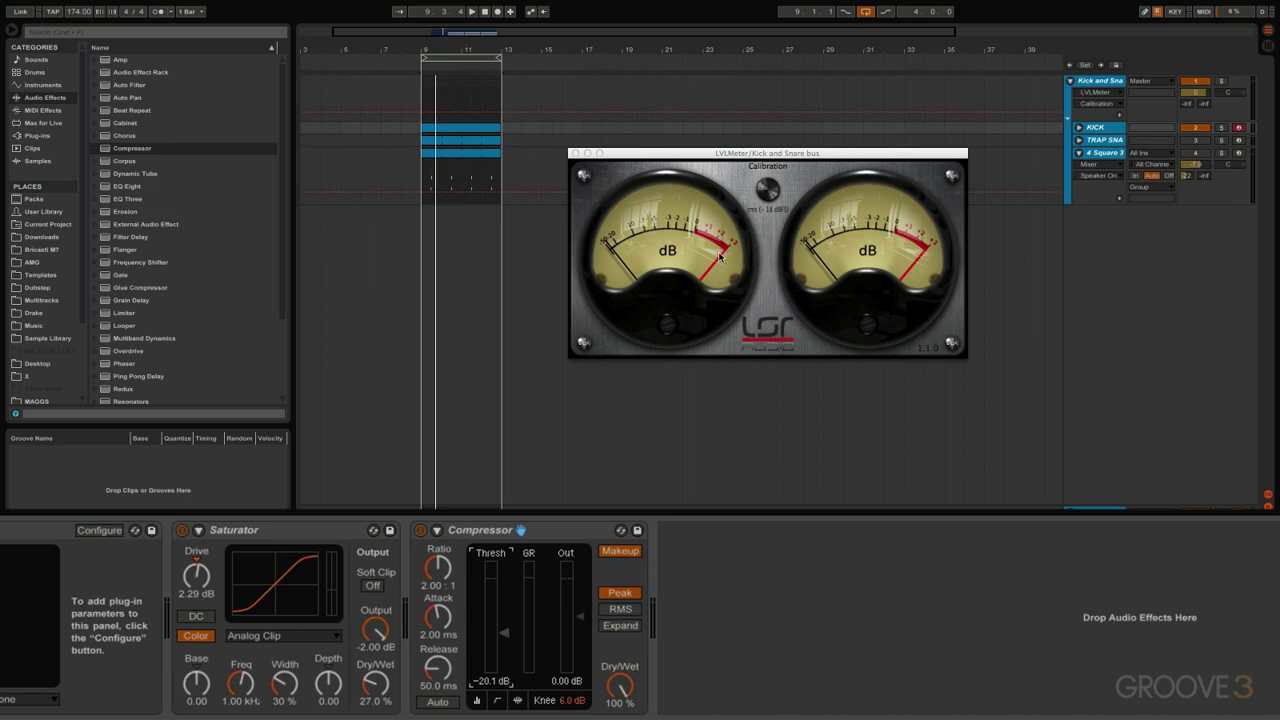
left_click(617, 553)
left_click(617, 553)
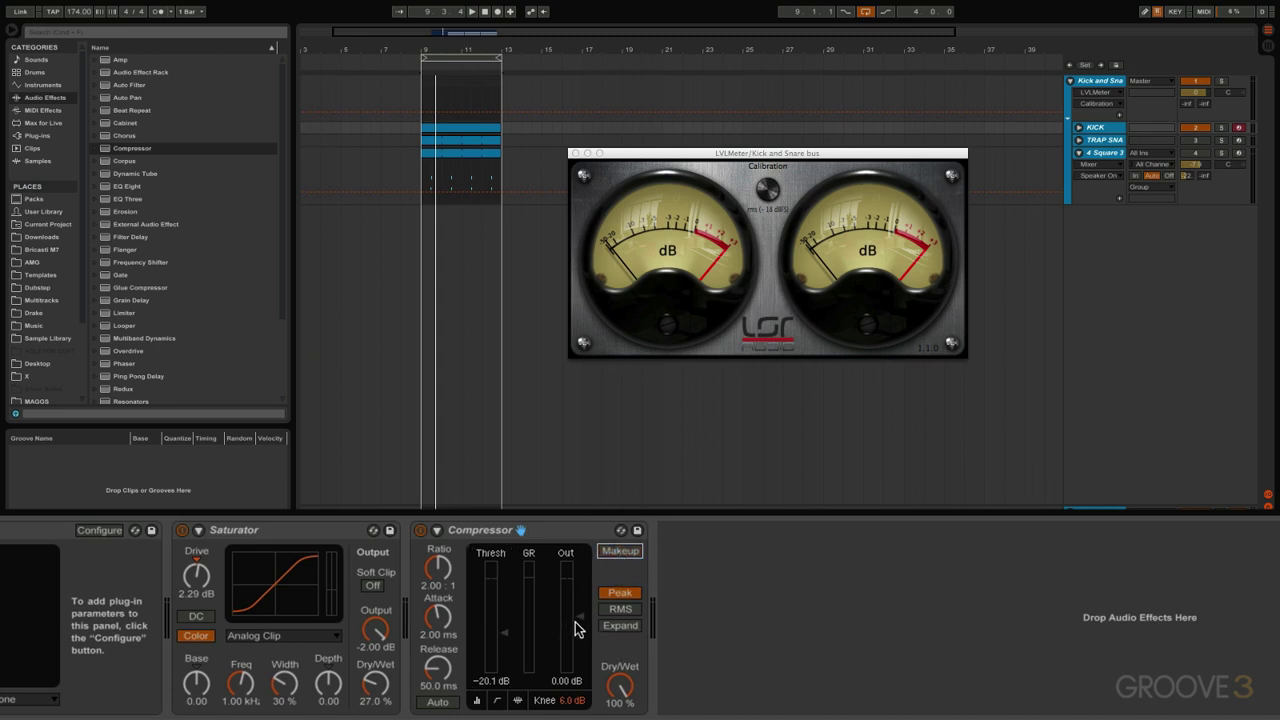
- Raise the Compressor's output gain to 2.97 dB while the loop plays, then stop playback
key("space")
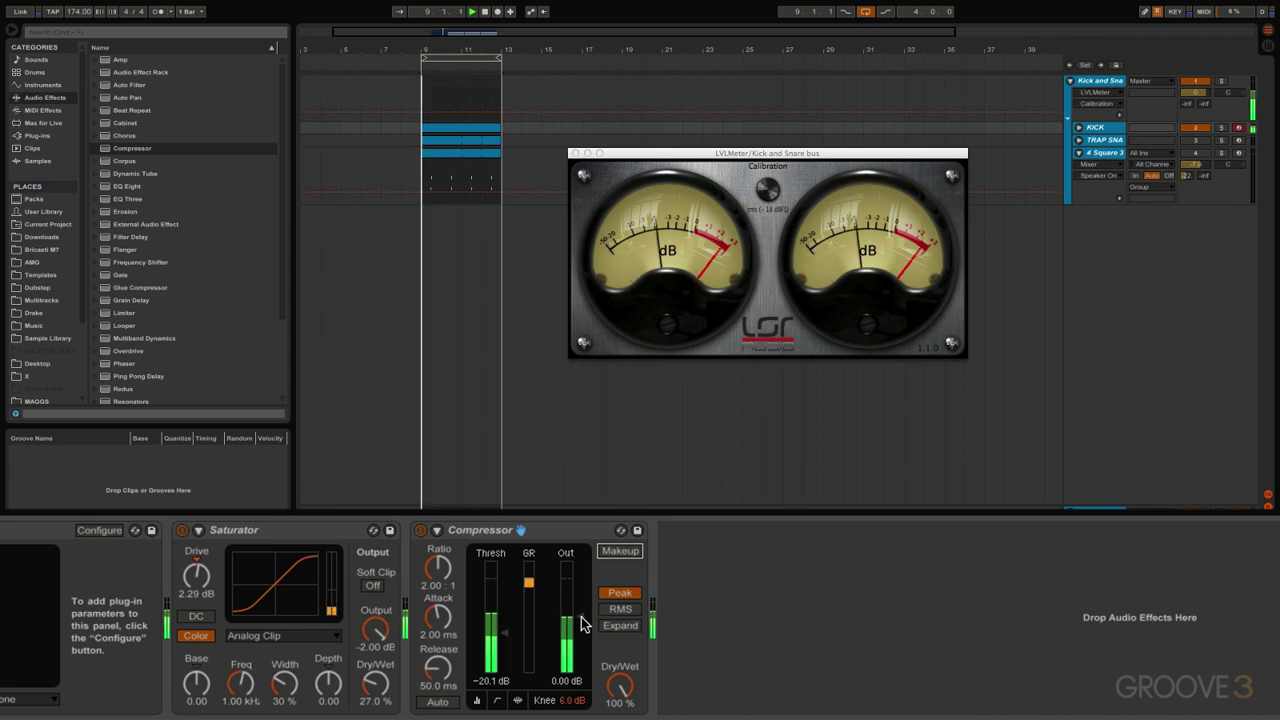
left_click_drag(580, 617, 580, 612)
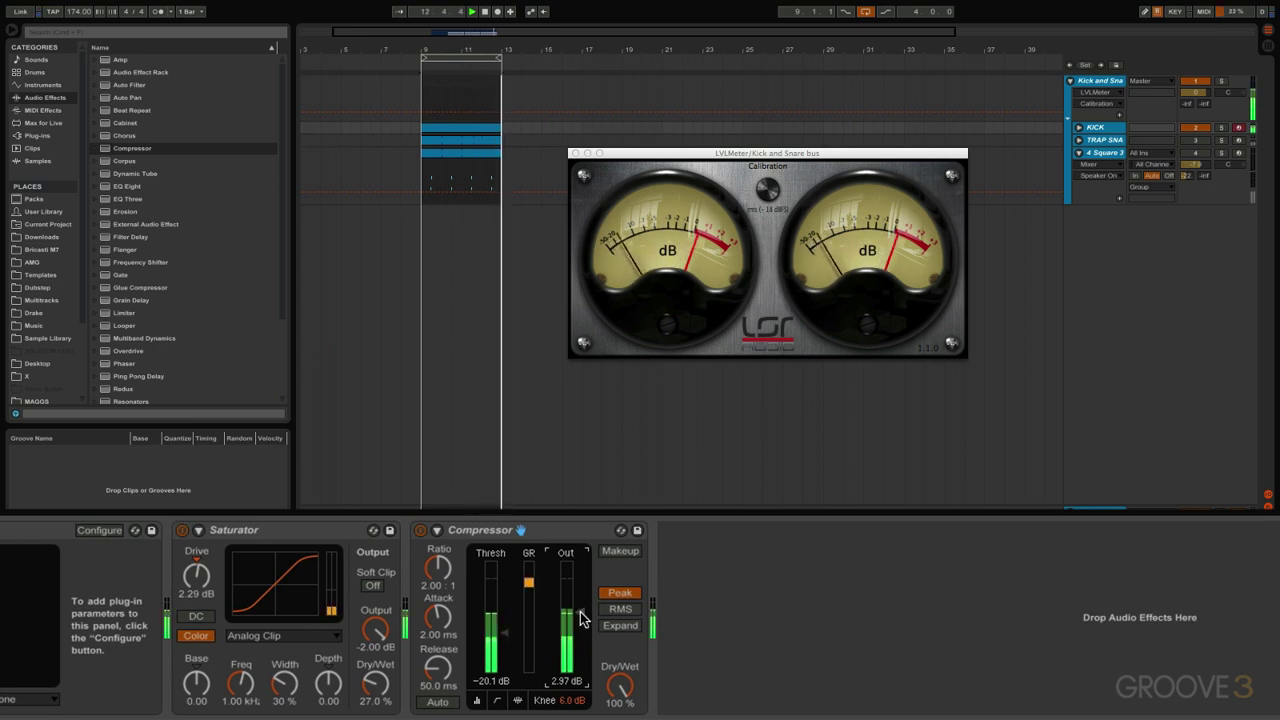
key("space")
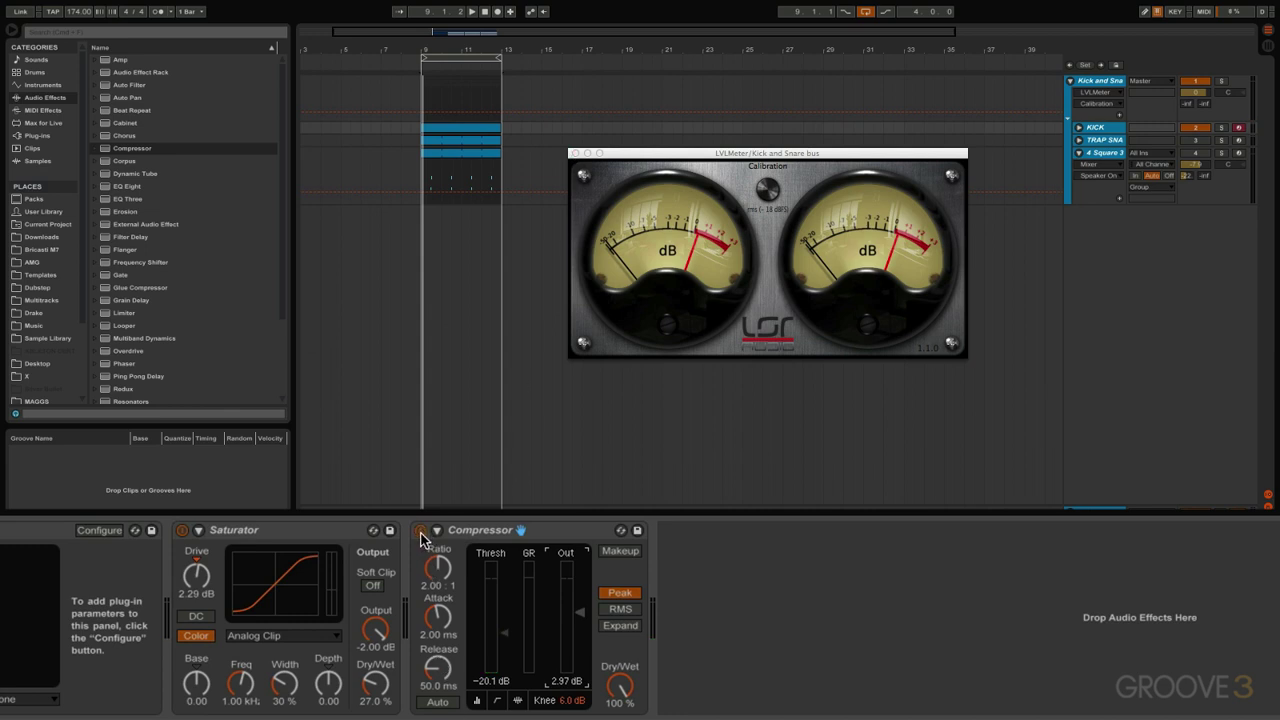
- Compare the kick with the Compressor bypassed and active during playback, leaving it switched on
left_click(421, 532)
key("space")
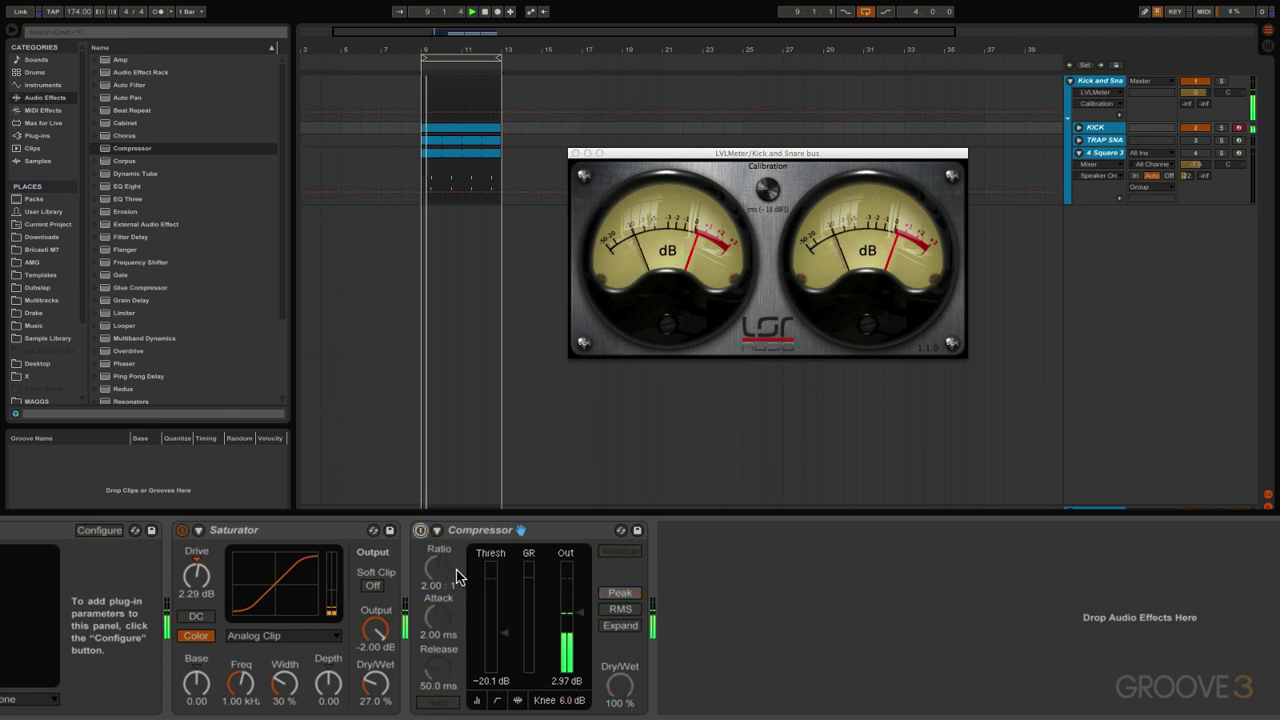
left_click(421, 532)
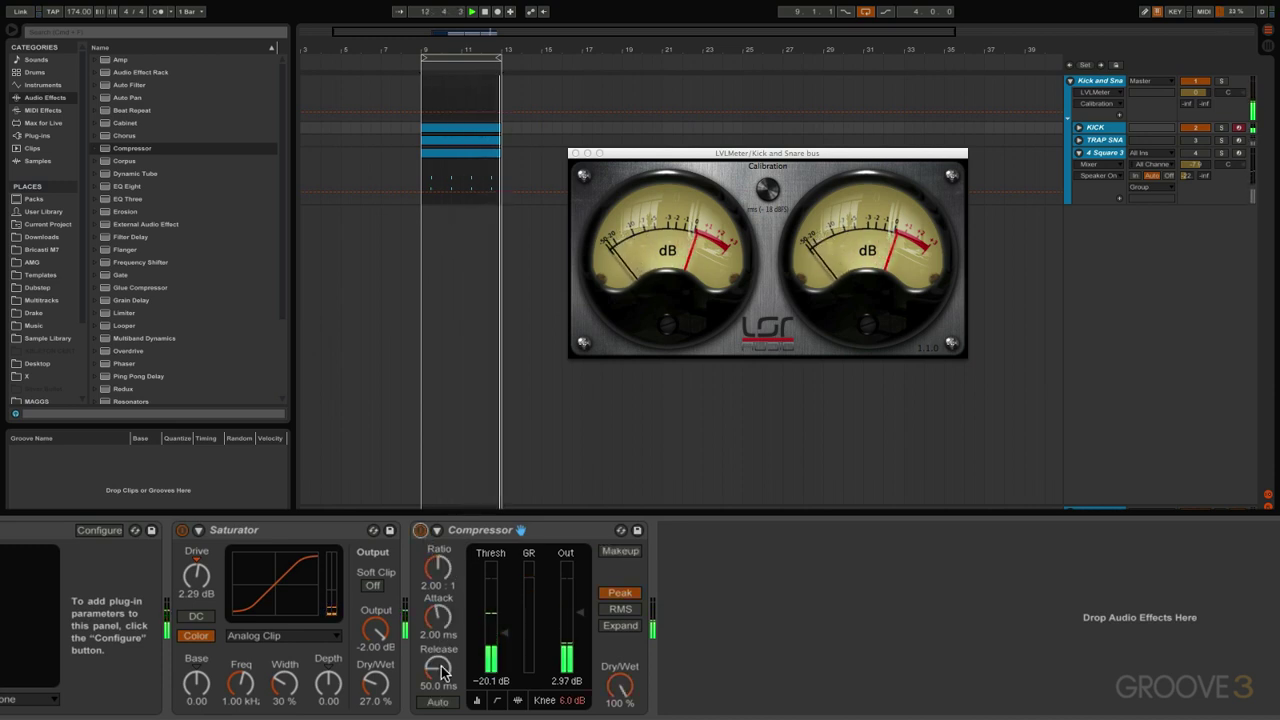
- Set the Compressor's release to 15.5 ms and compare the kick with the effect bypassed and active, leaving it on
left_click_drag(443, 672, 443, 697)
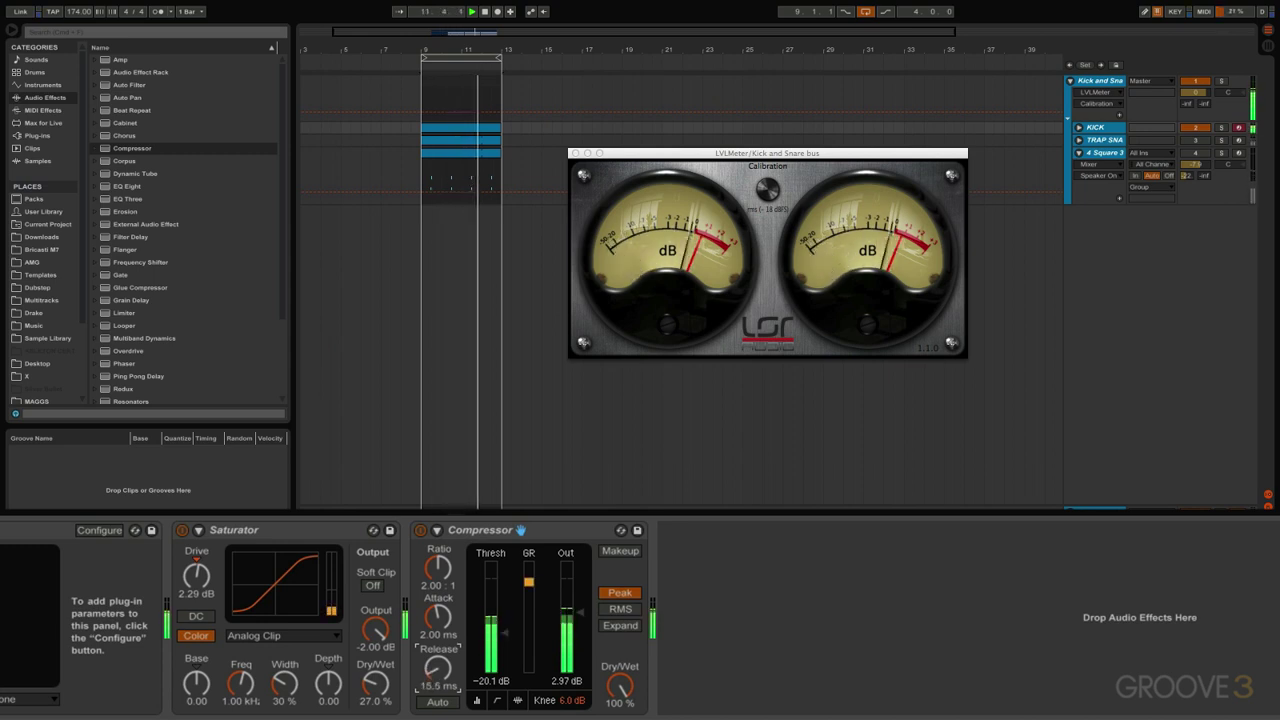
left_click(421, 532)
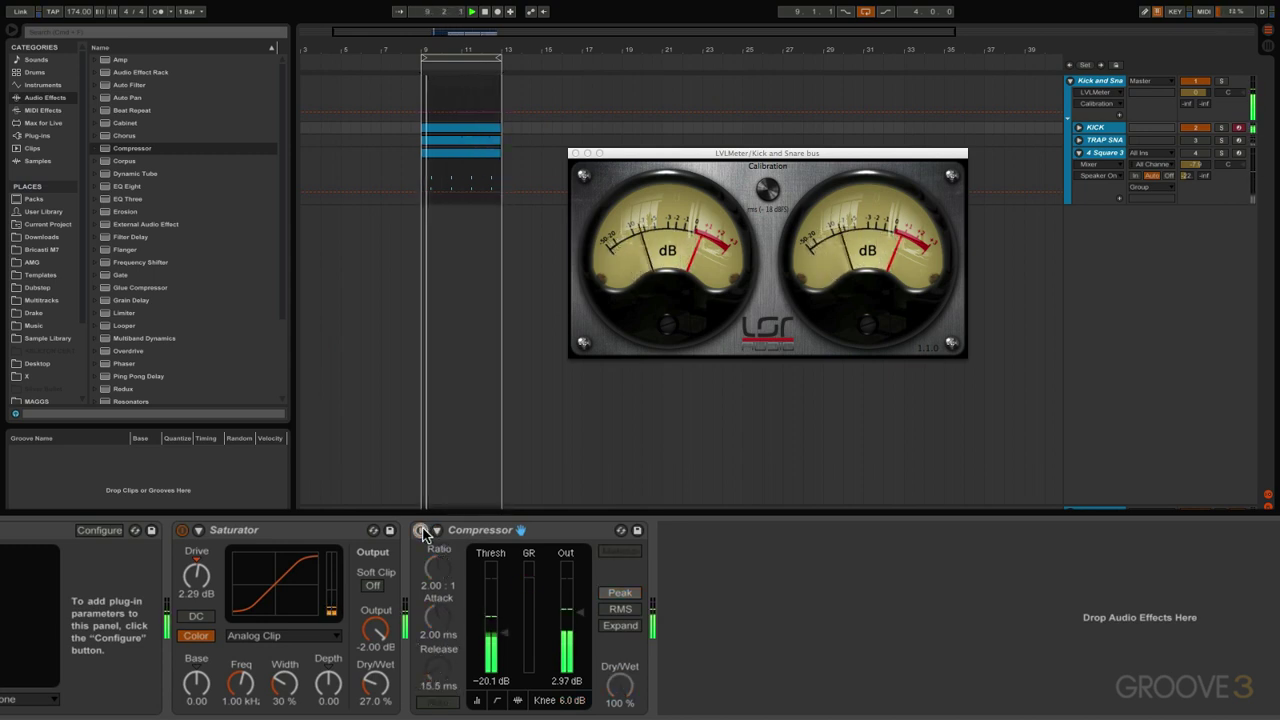
left_click(421, 532)
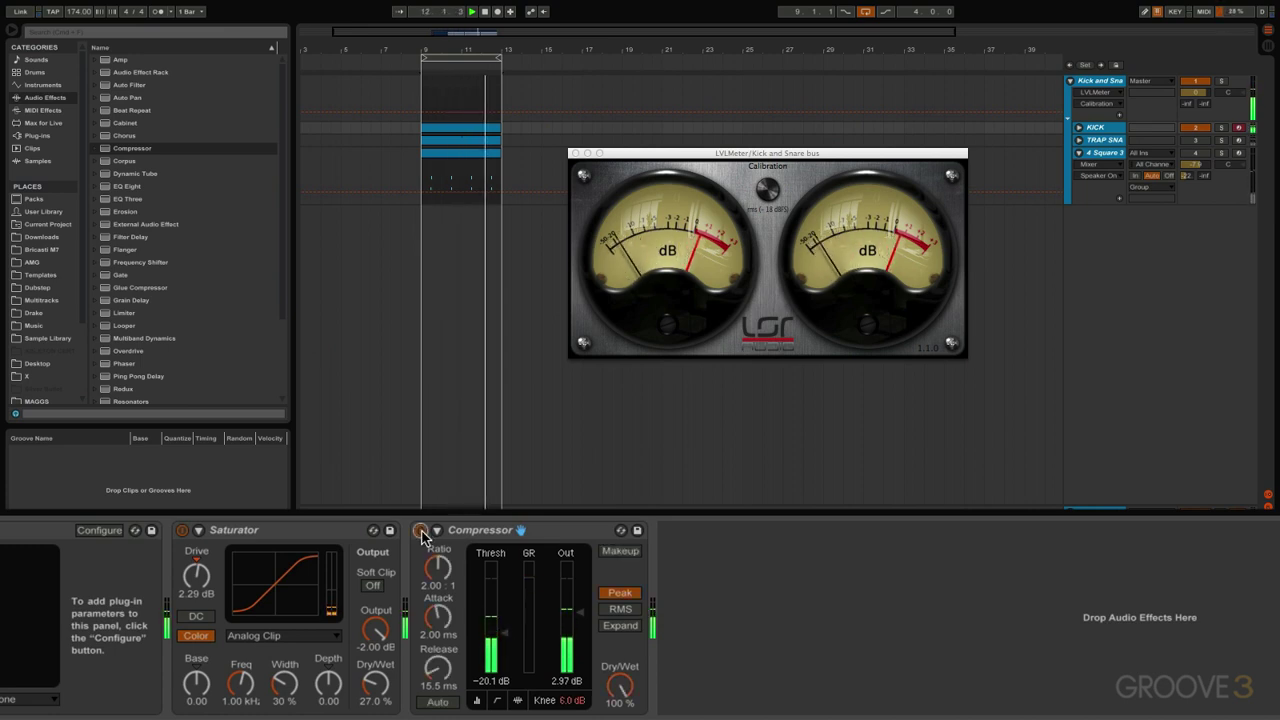
key("space")
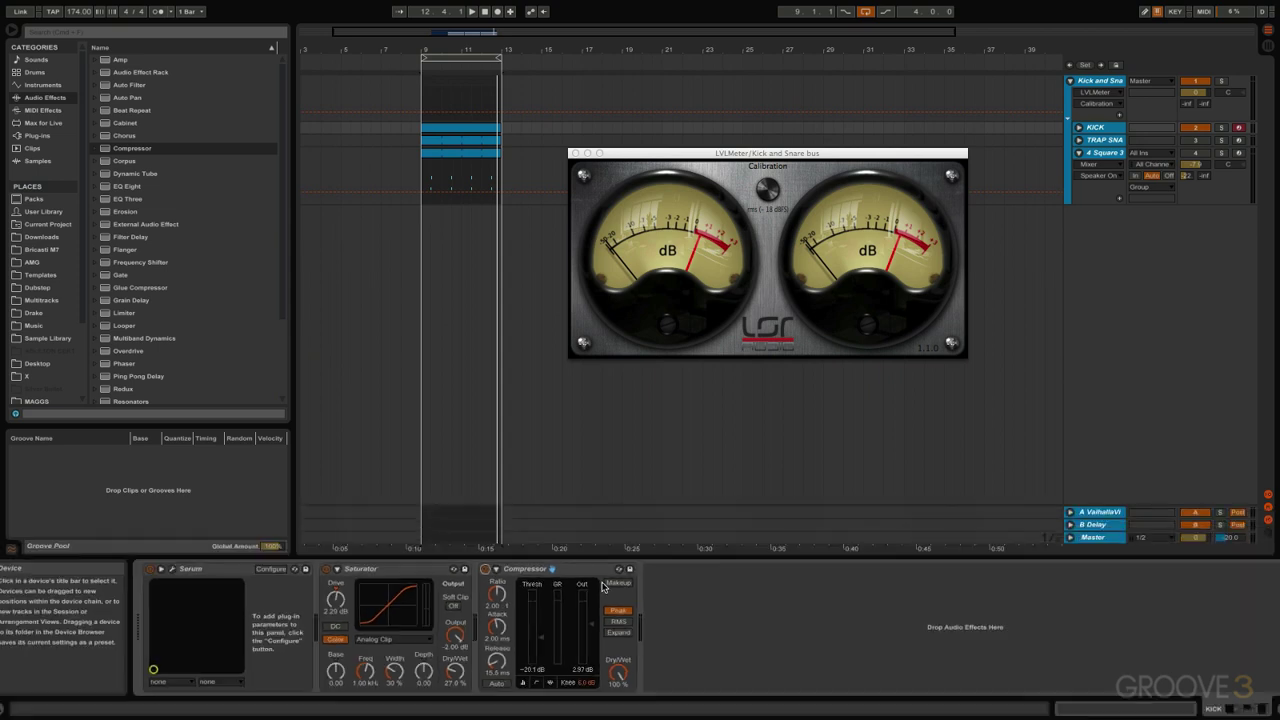
- Select the TRAP SNARE track, unfold it in the Arrangement View and set its volume to -7.8 dB
key("Tab")
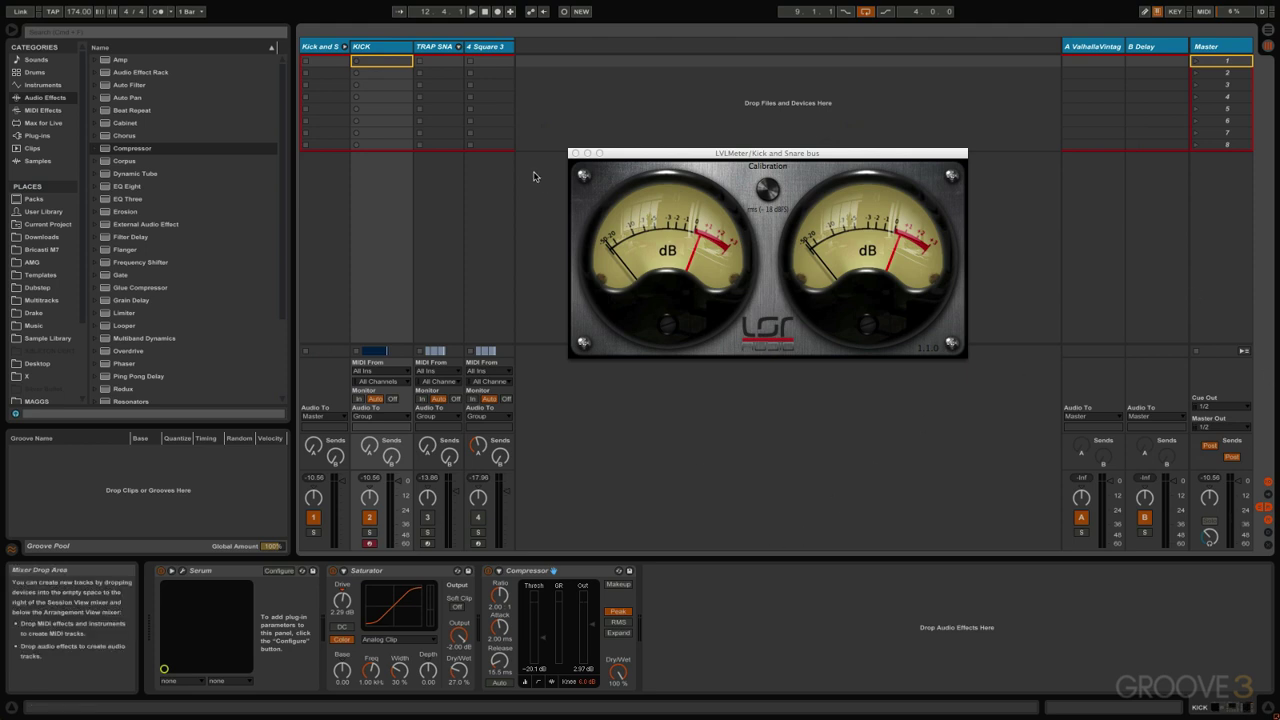
left_click(436, 47)
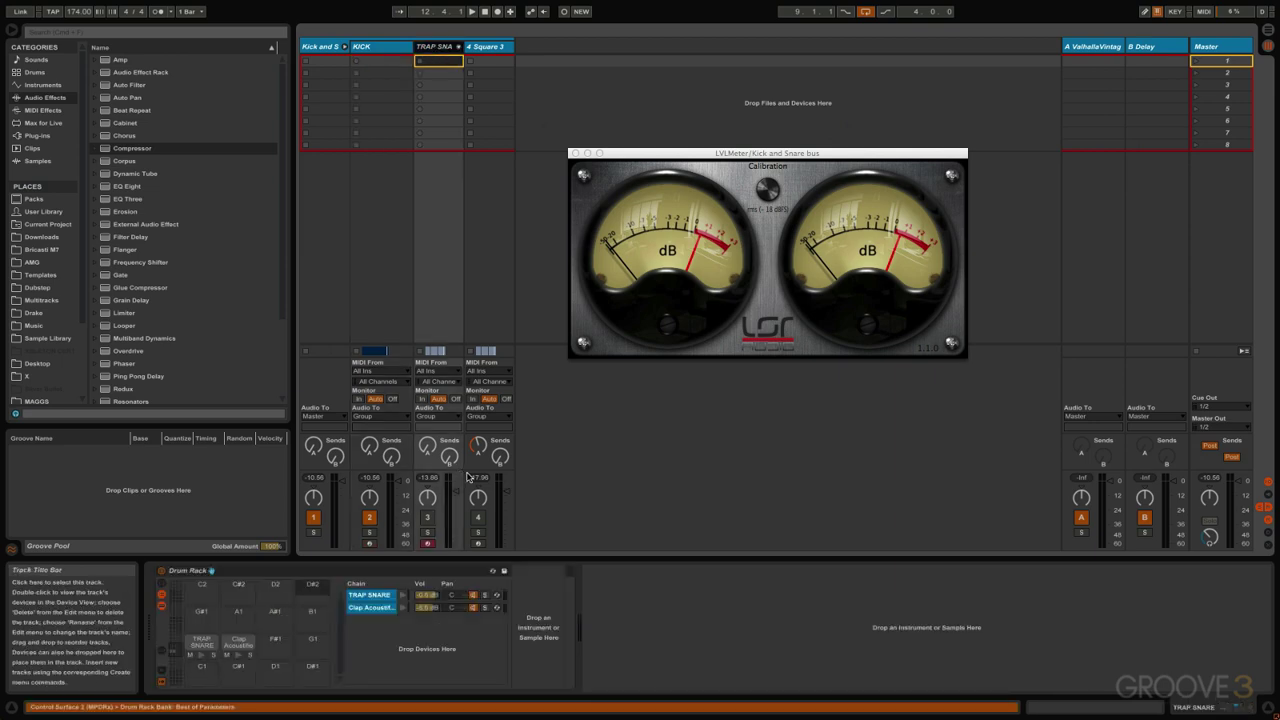
key("Tab")
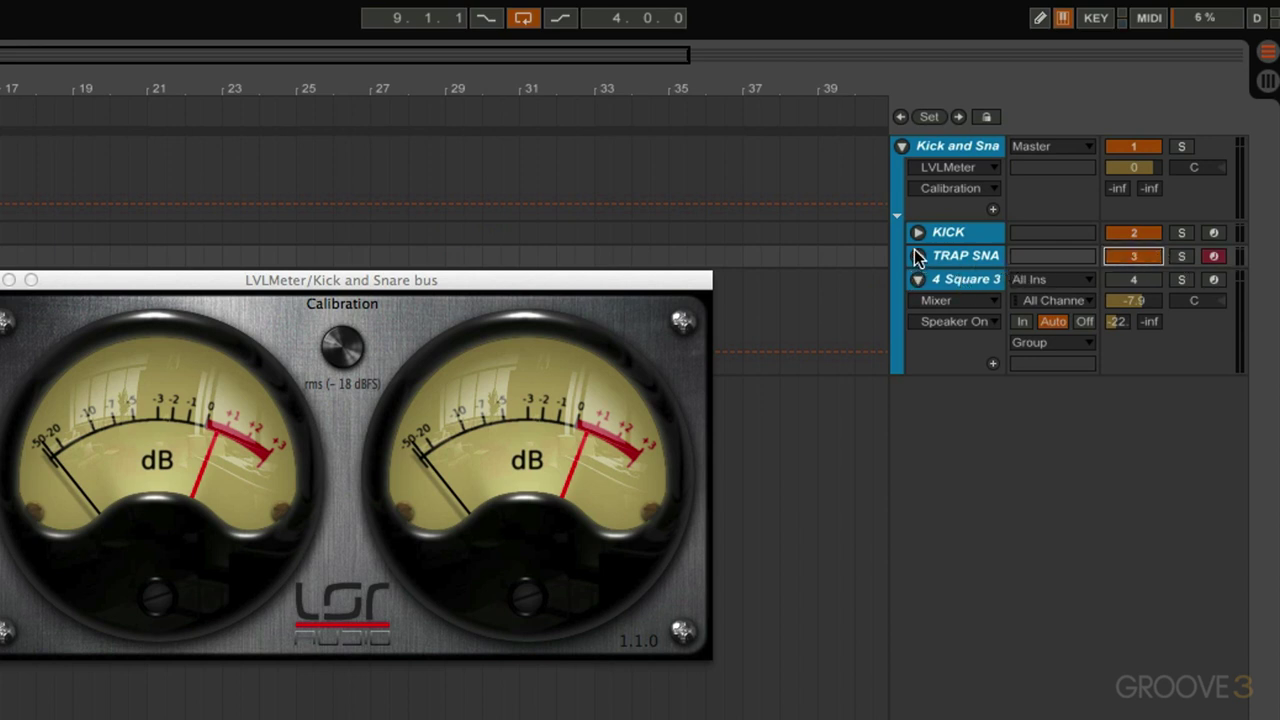
left_click(917, 257)
left_click_drag(1147, 280, 1146, 279)
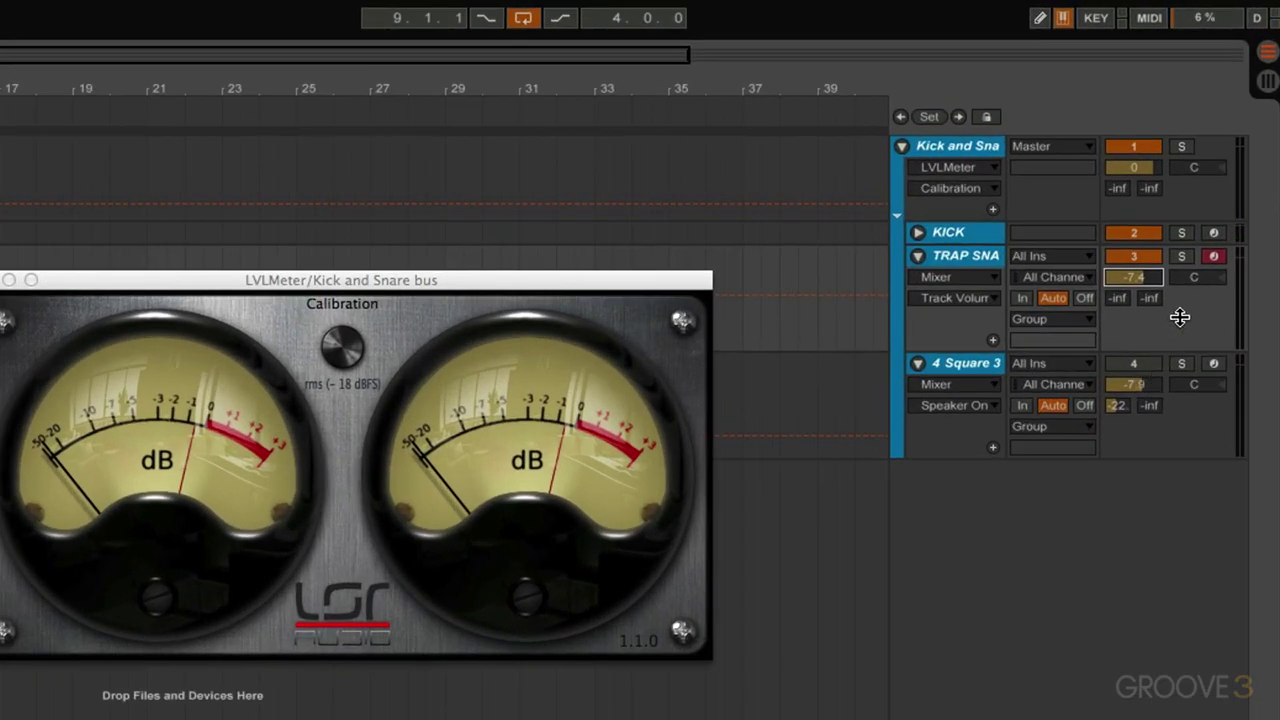
left_click_drag(1147, 274, 1147, 271)
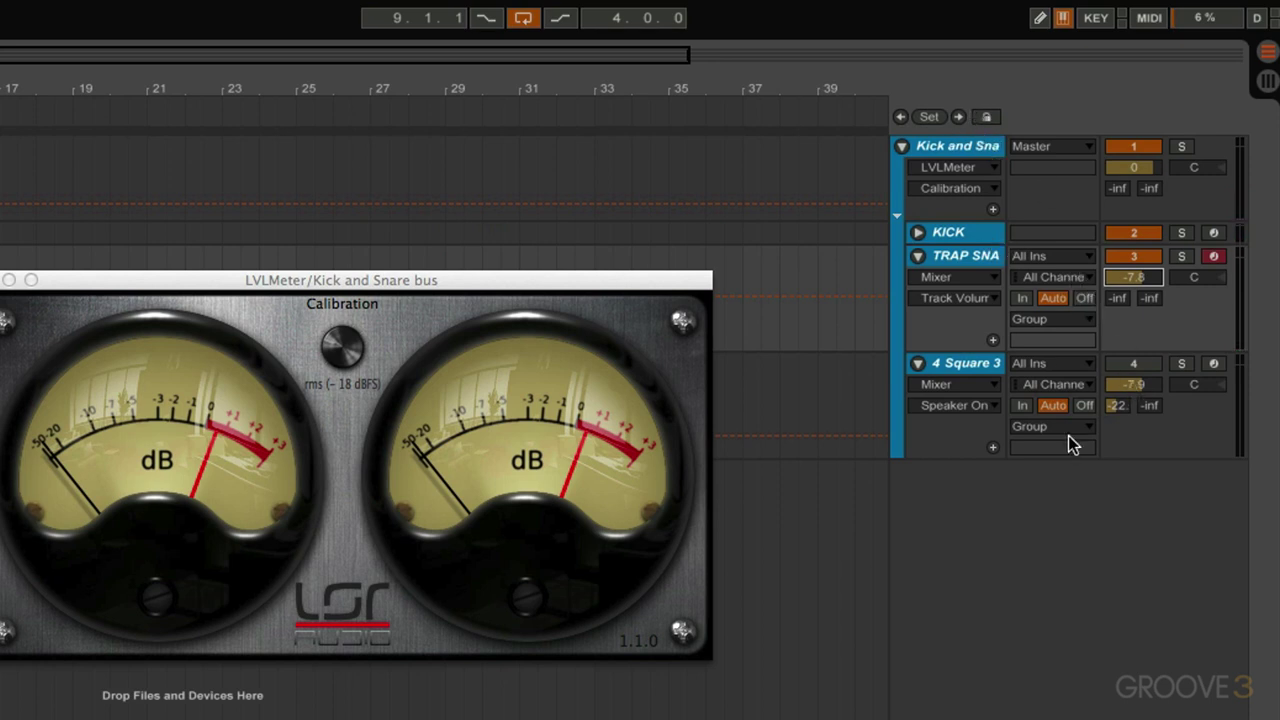
- Activate the Square 3 track at a volume of -8.8 dB and lower the TRAP SNARE track to -8.3 dB
left_click(1141, 366)
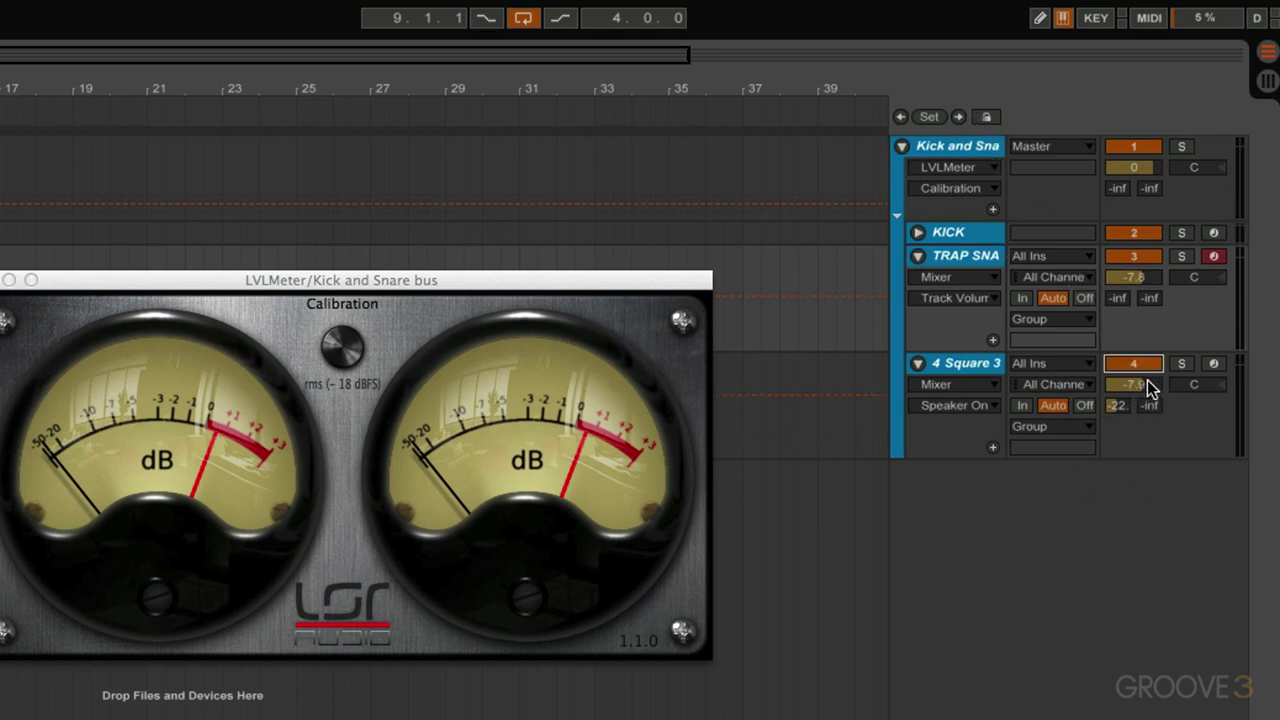
left_click_drag(1144, 385, 1144, 392)
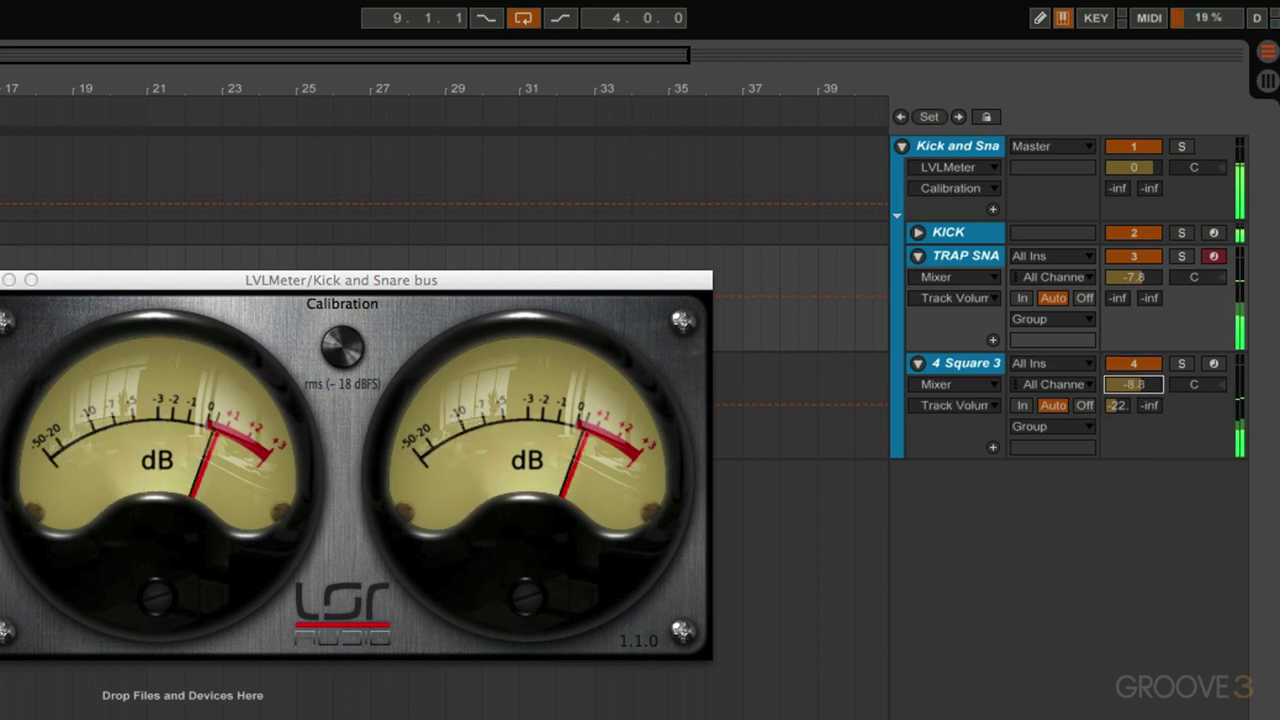
left_click_drag(1138, 280, 1138, 288)
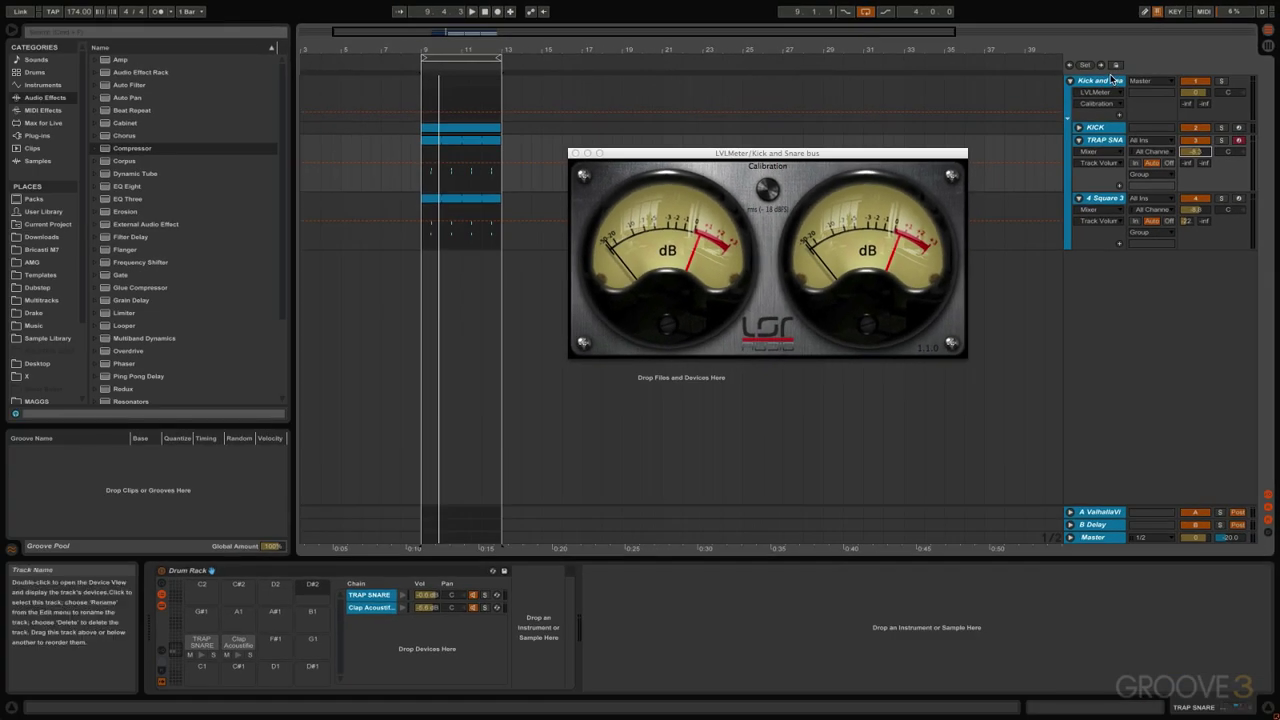
- Insert Limiter No6 before LVLMeter on the Kick and Snare bus and lower its peak limiter threshold to -12.4 dB
left_click(973, 146)
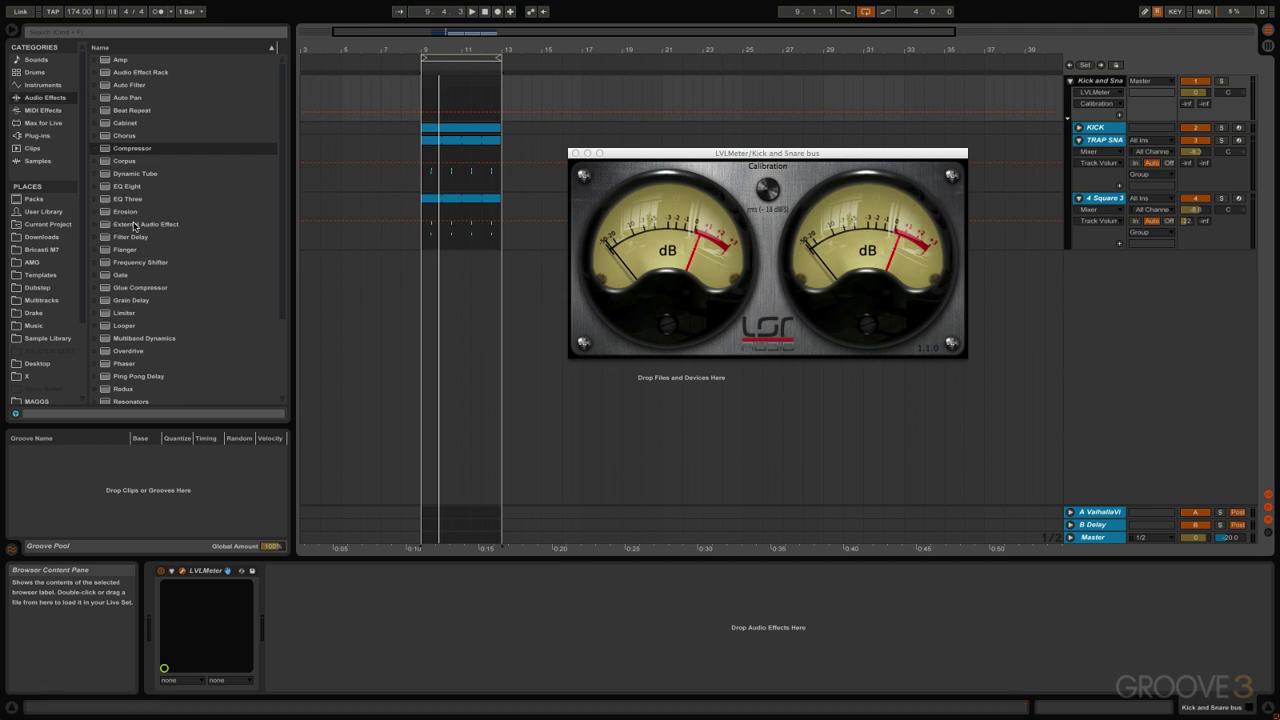
left_click(58, 141)
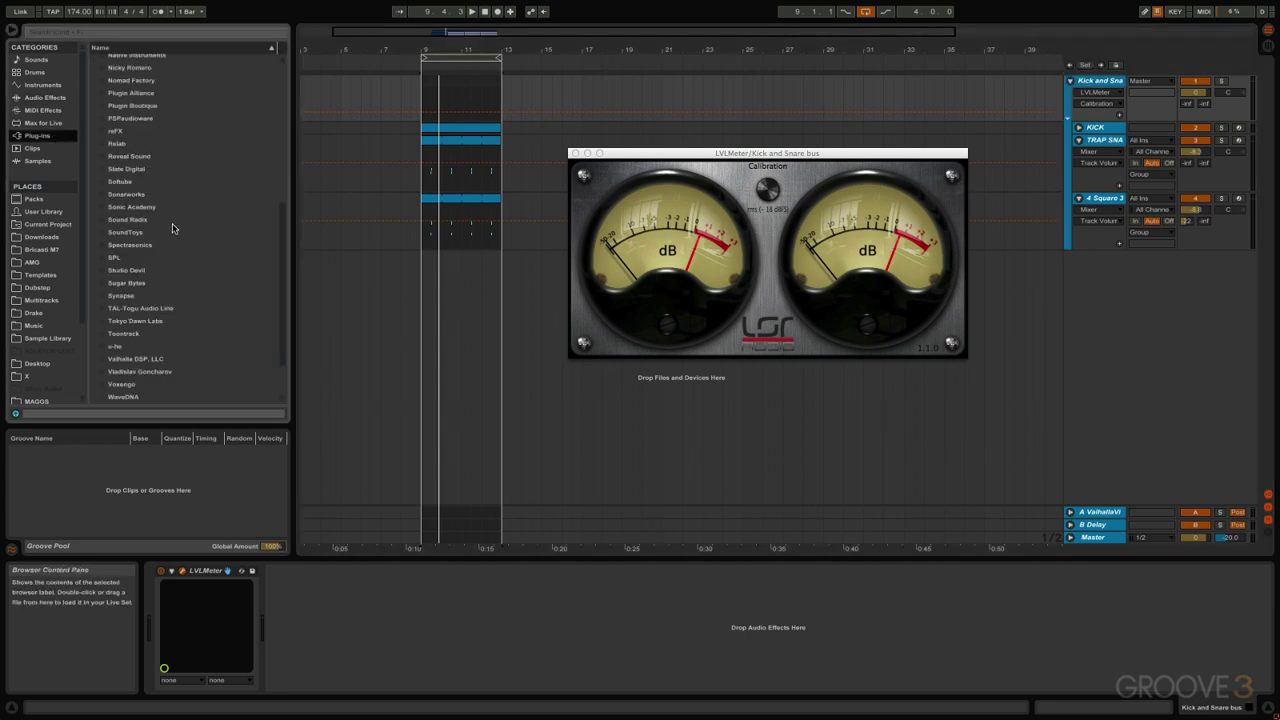
scroll(169, 228, "down", 1)
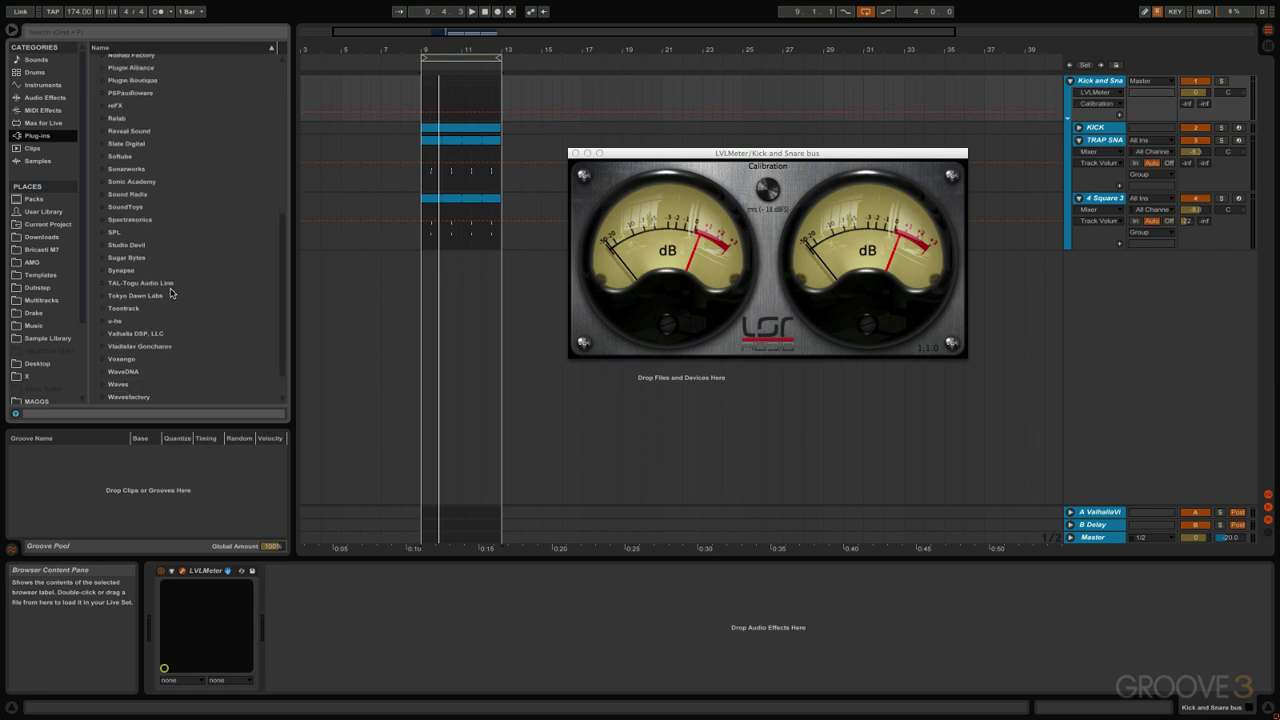
left_click(101, 347)
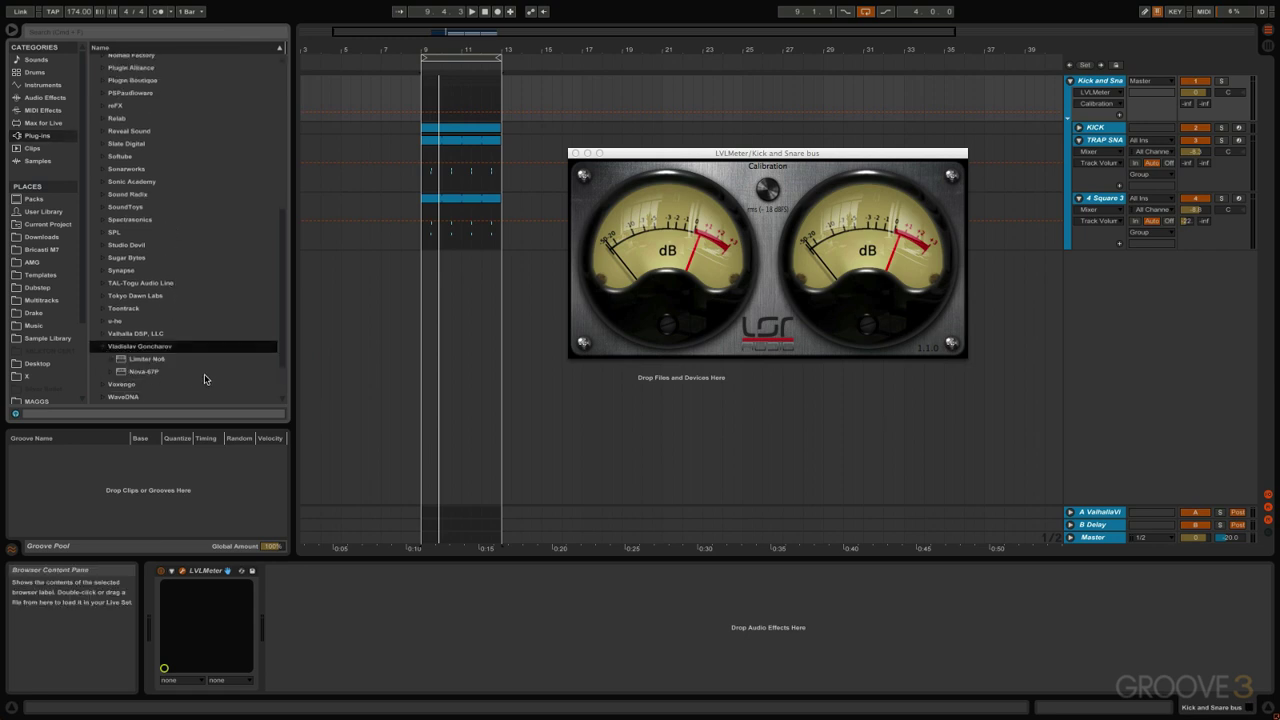
left_click_drag(145, 359, 154, 650)
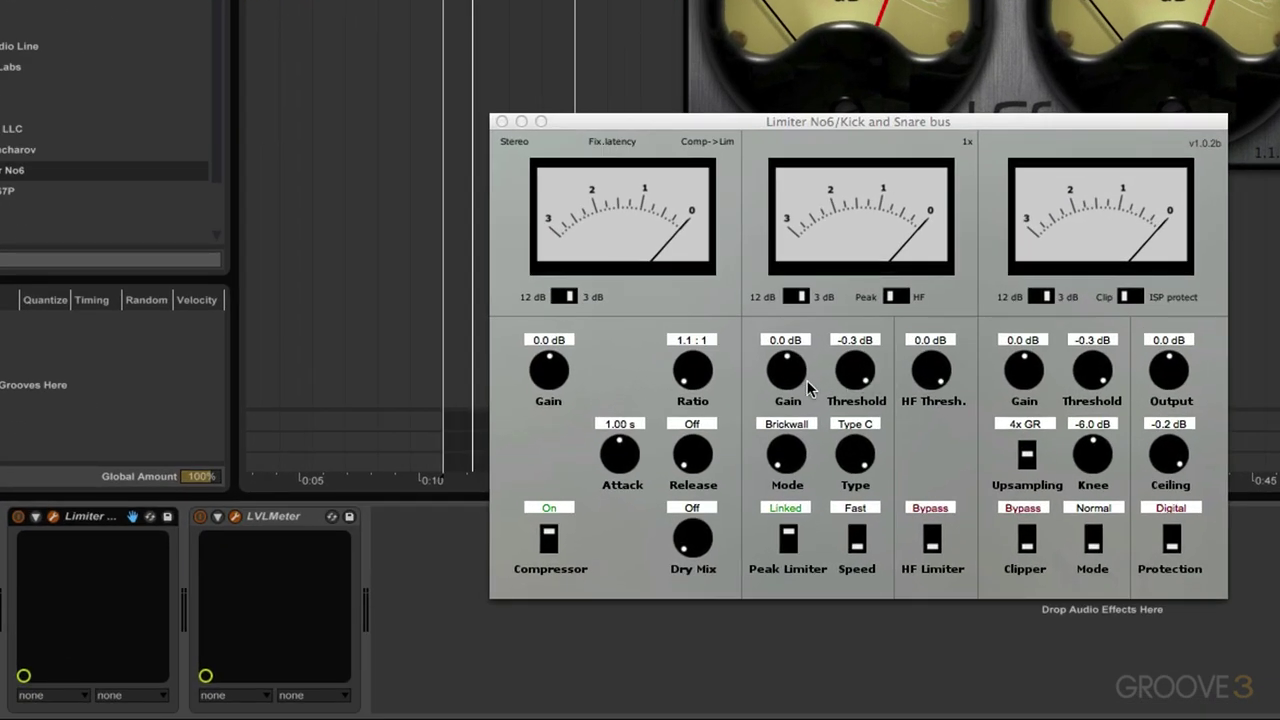
left_click(695, 473)
left_click_drag(852, 382, 832, 536)
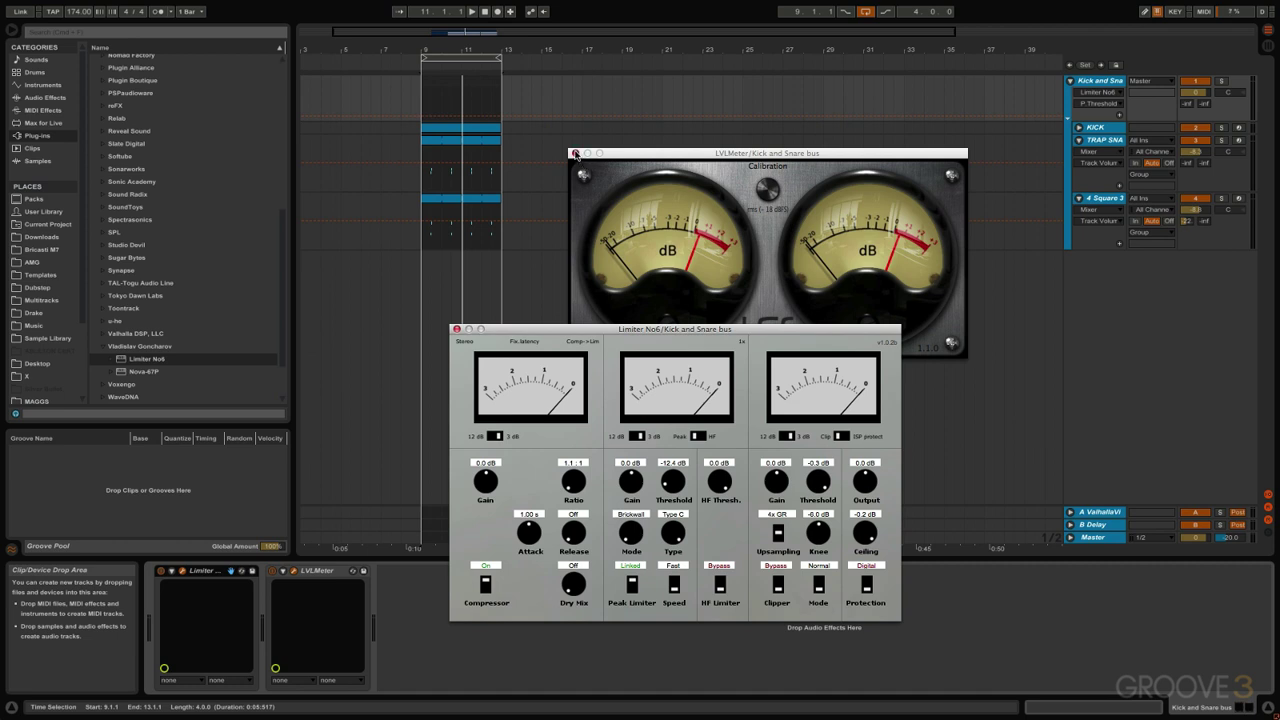
- Show the TRAP SNARE track's Drum Rack and close the Limiter No6 and LVLMeter windows
left_click(1115, 142)
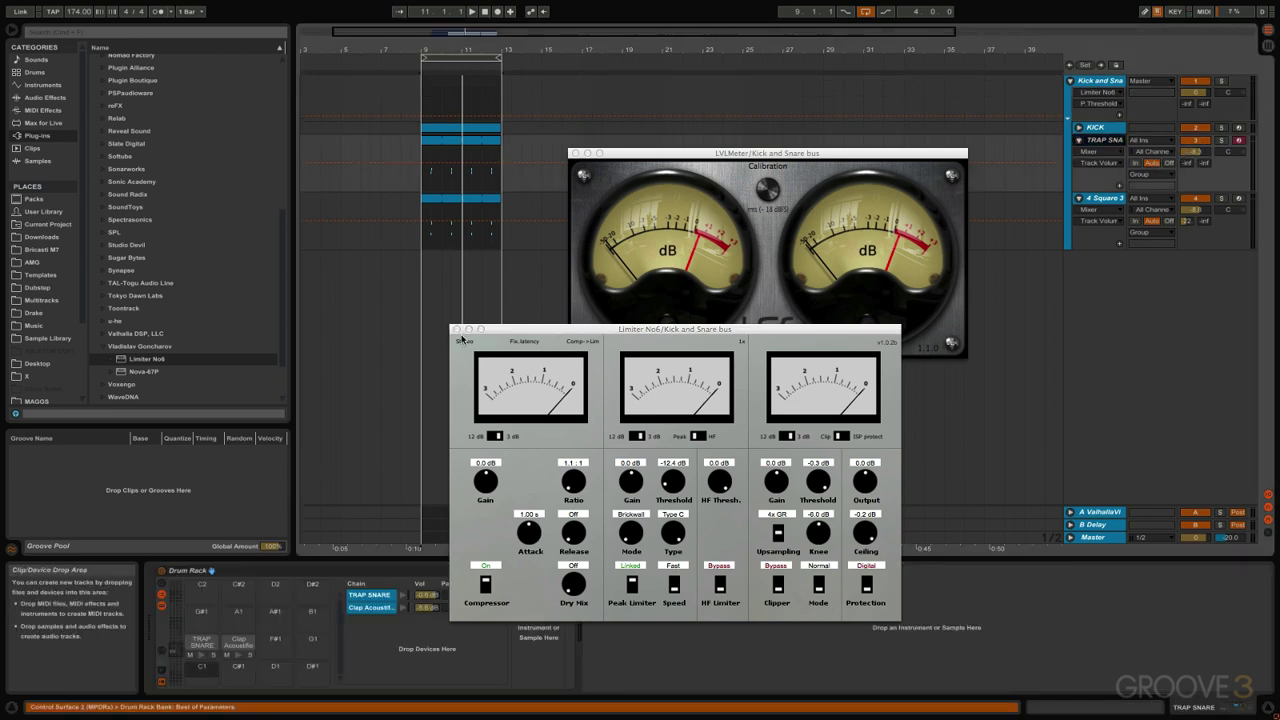
left_click(456, 329)
left_click(575, 153)
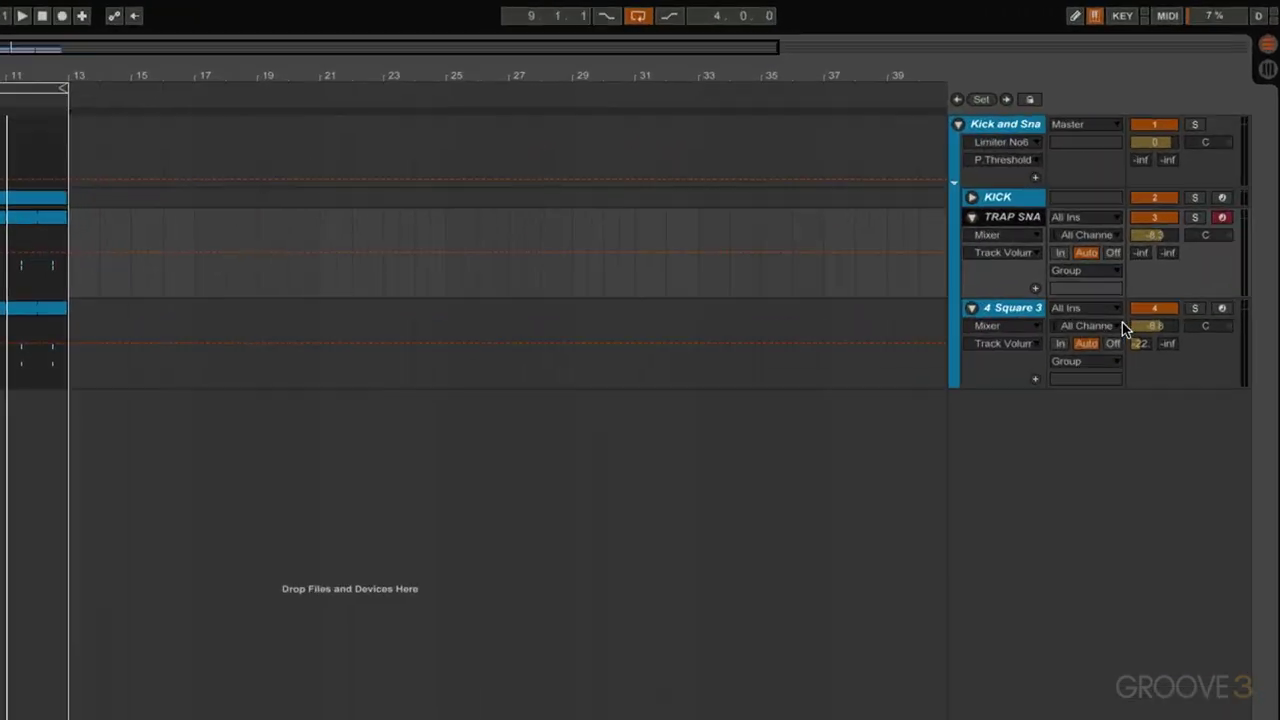
- Mute the Square 3 track and the clap chain in the Drum Rack, and raise the TRAP SNARE track volume to -6.7 dB
left_click(1196, 198)
left_click(975, 257)
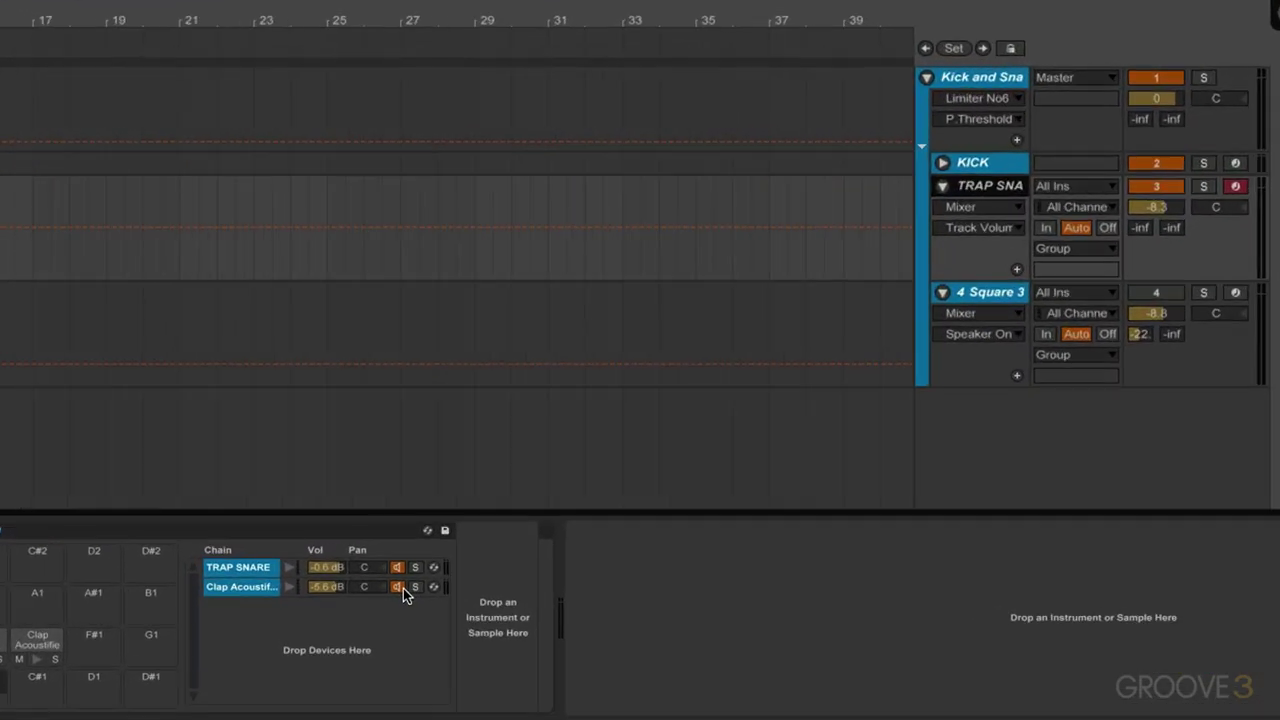
left_click(397, 587)
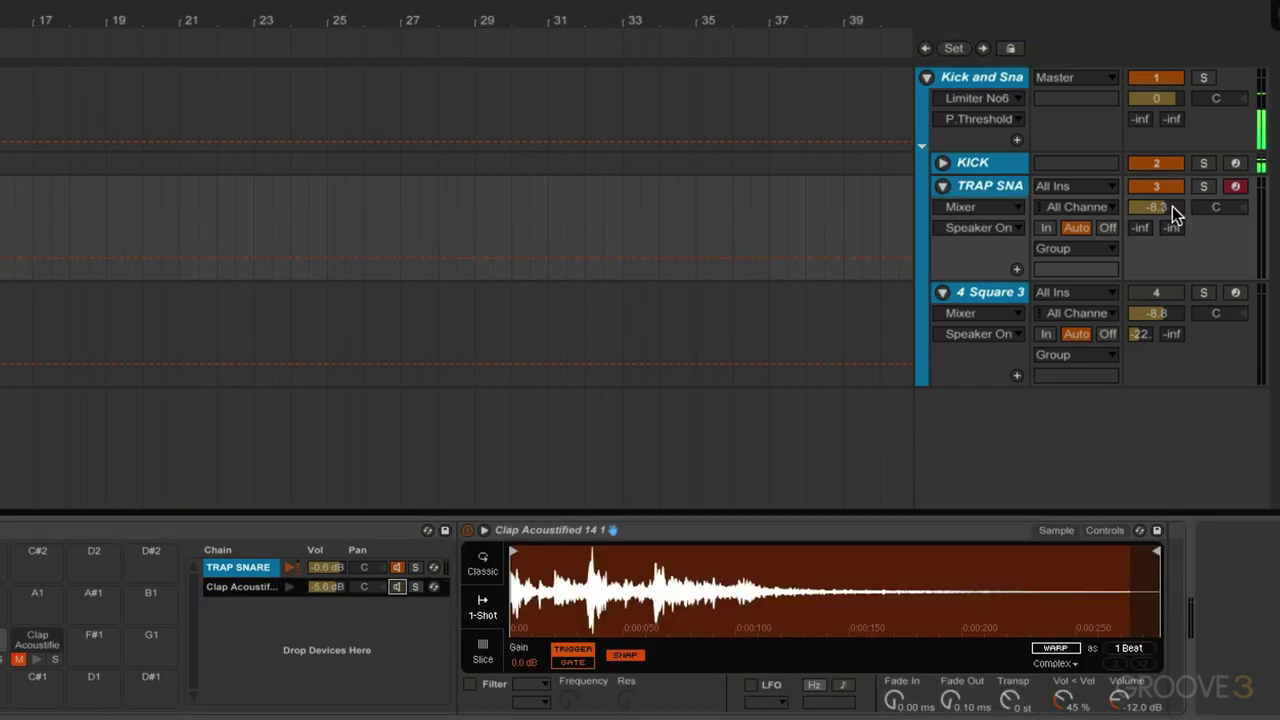
left_click_drag(1172, 206, 1172, 196)
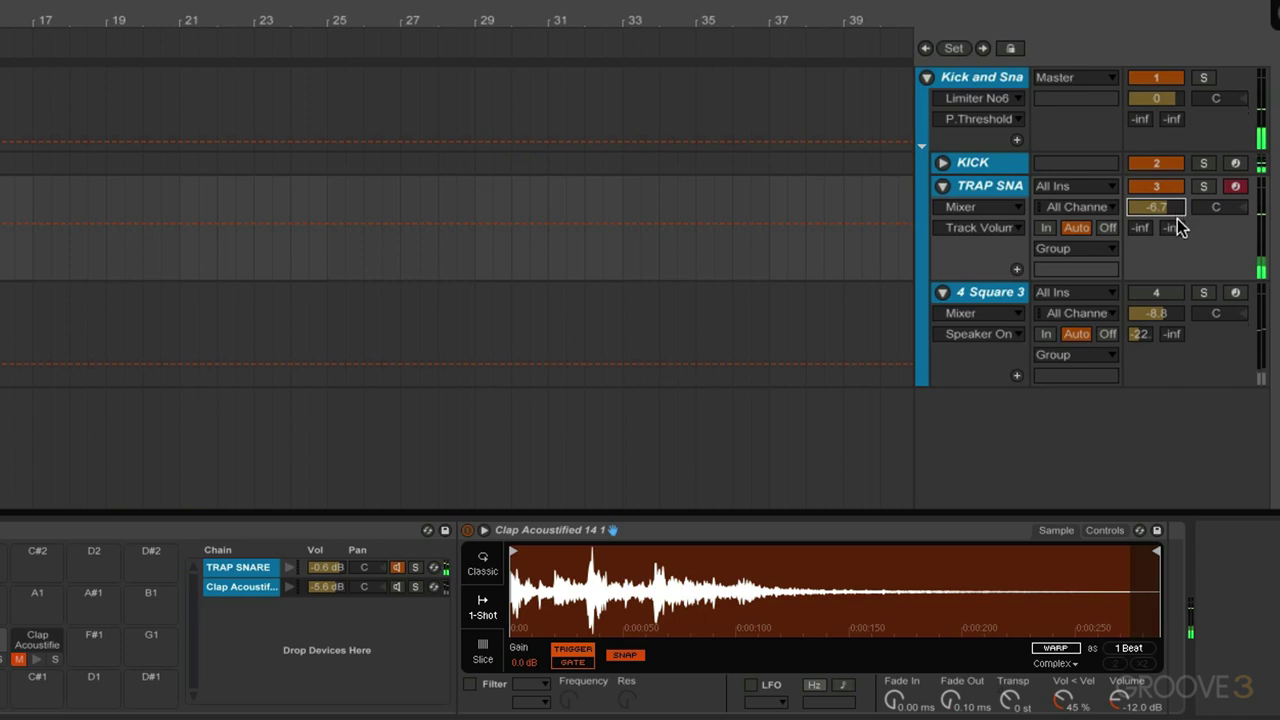
- Reactivate the clap chain in the TRAP SNARE Drum Rack and lower its chain volume to -10.6 dB
left_click(398, 587)
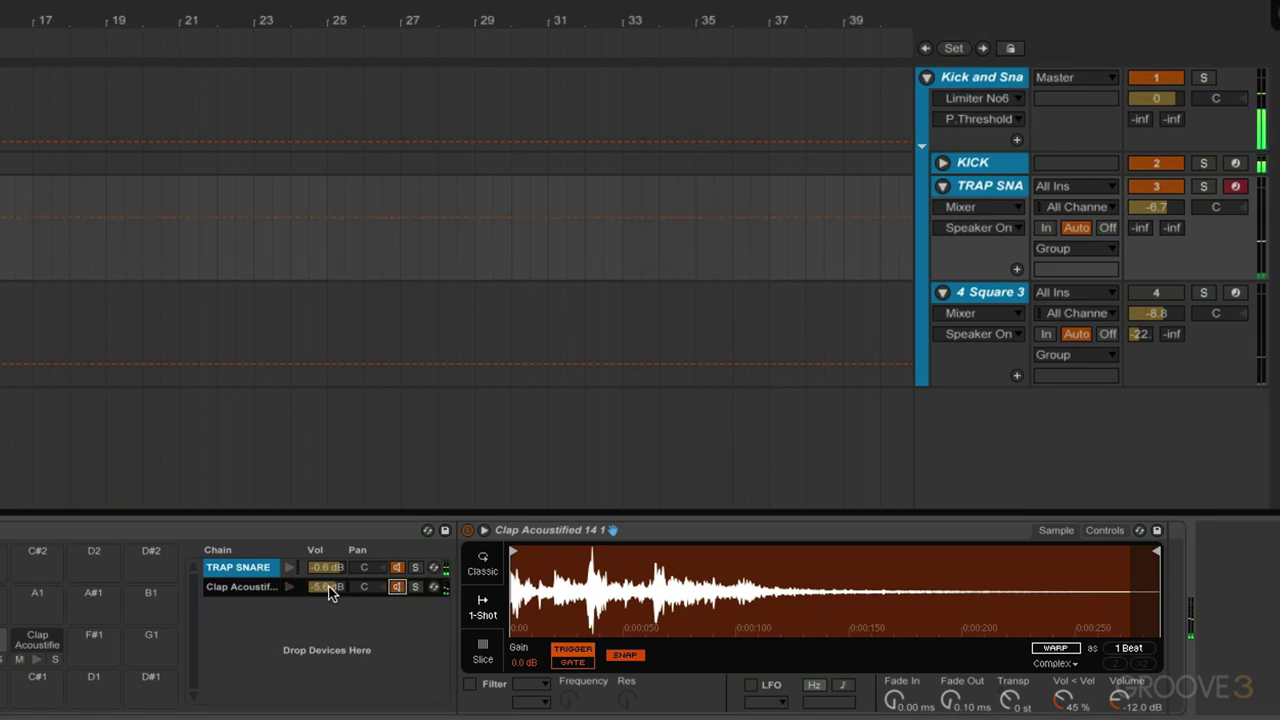
mouse_move(333, 591)
left_mouse_down()
mouse_move(333, 605)
mouse_move(326, 592)
left_mouse_up()
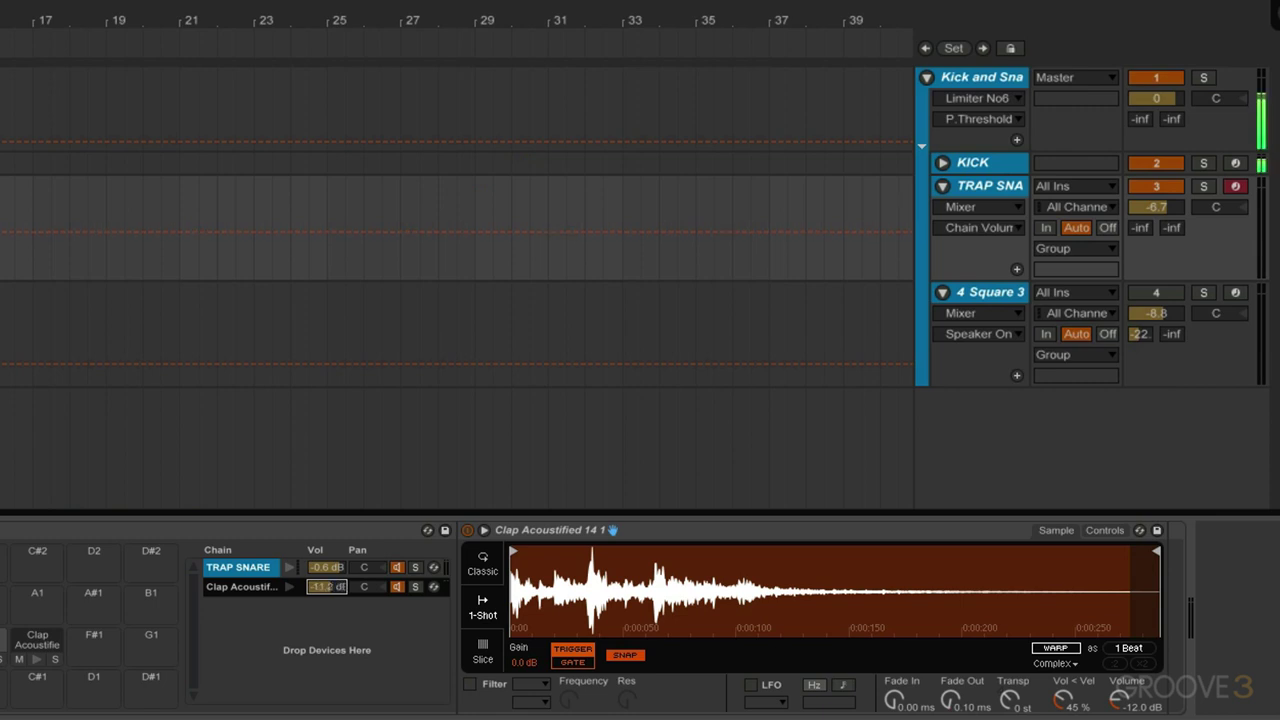
mouse_move(326, 587)
left_mouse_down()
mouse_move(326, 601)
mouse_move(326, 583)
left_mouse_up()
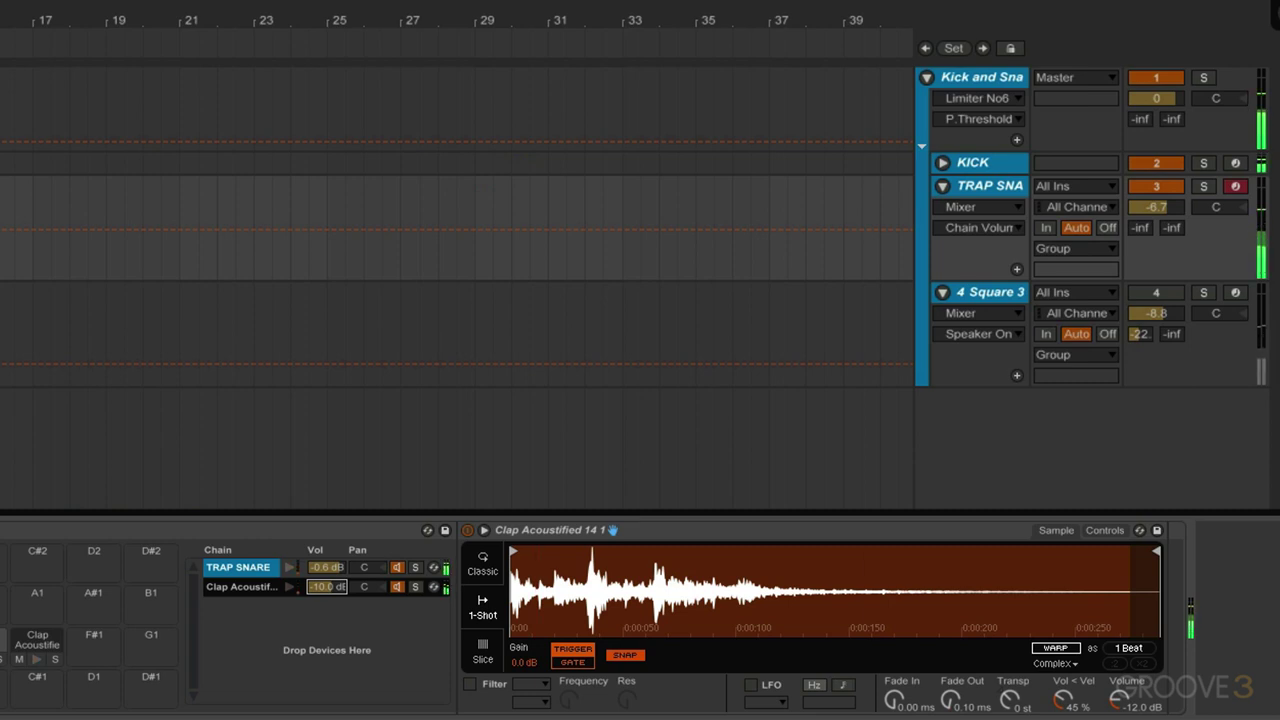
left_click_drag(326, 587, 326, 586)
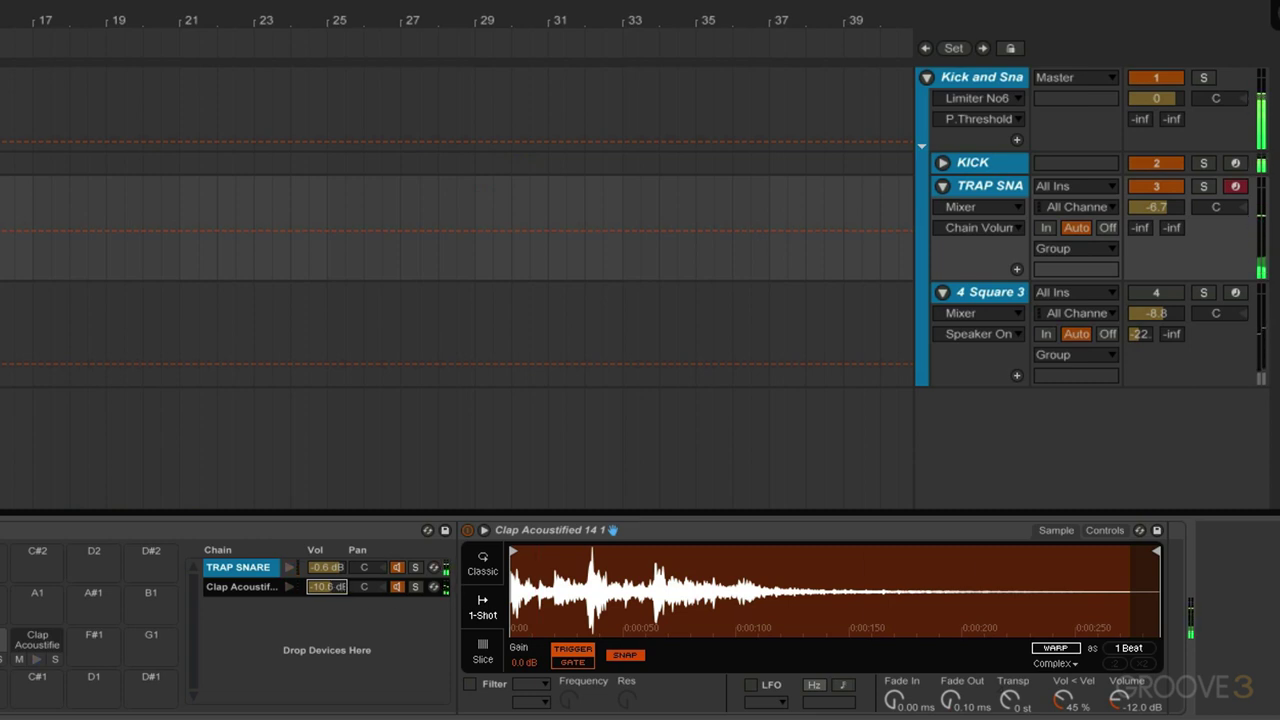
- Reactivate the Square 3 track and lower its volume to -9.7 dB
left_click(1157, 295)
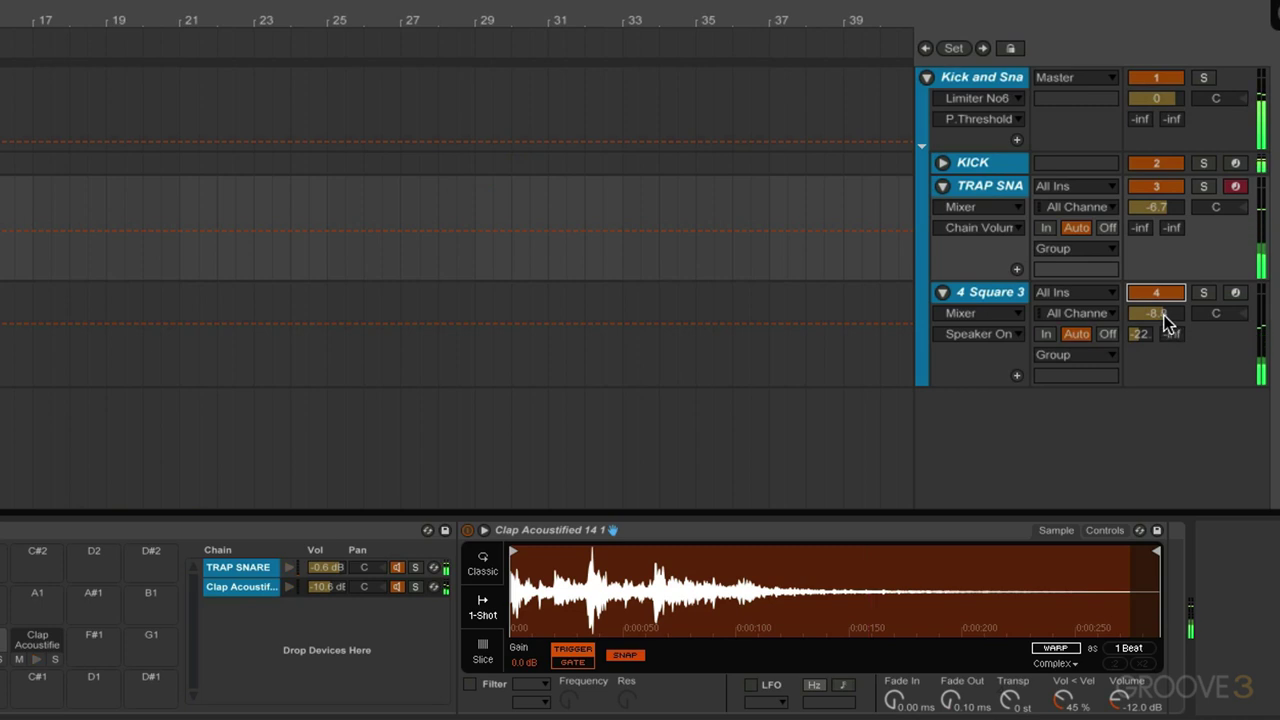
left_click_drag(1163, 318, 1163, 338)
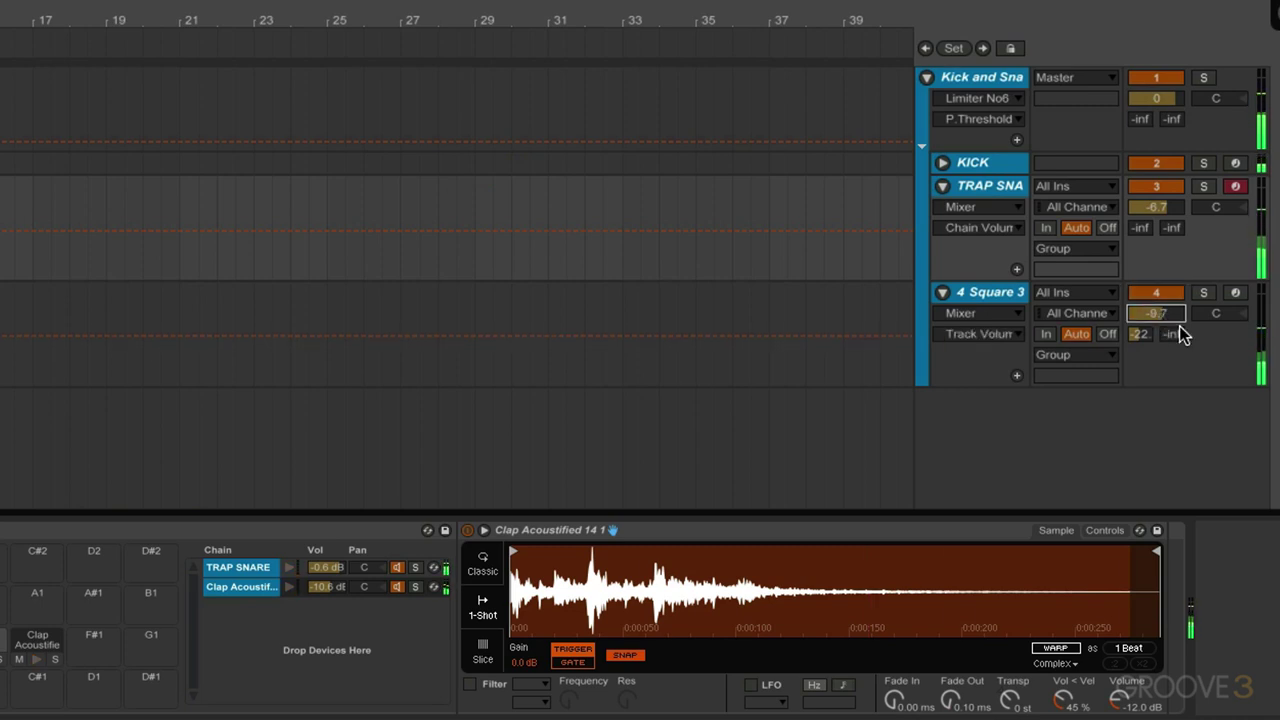
- Raise the low-cut frequency of the Square 3 track's EQ Eight to 395 Hz and switch to the Session View
left_click(1008, 293)
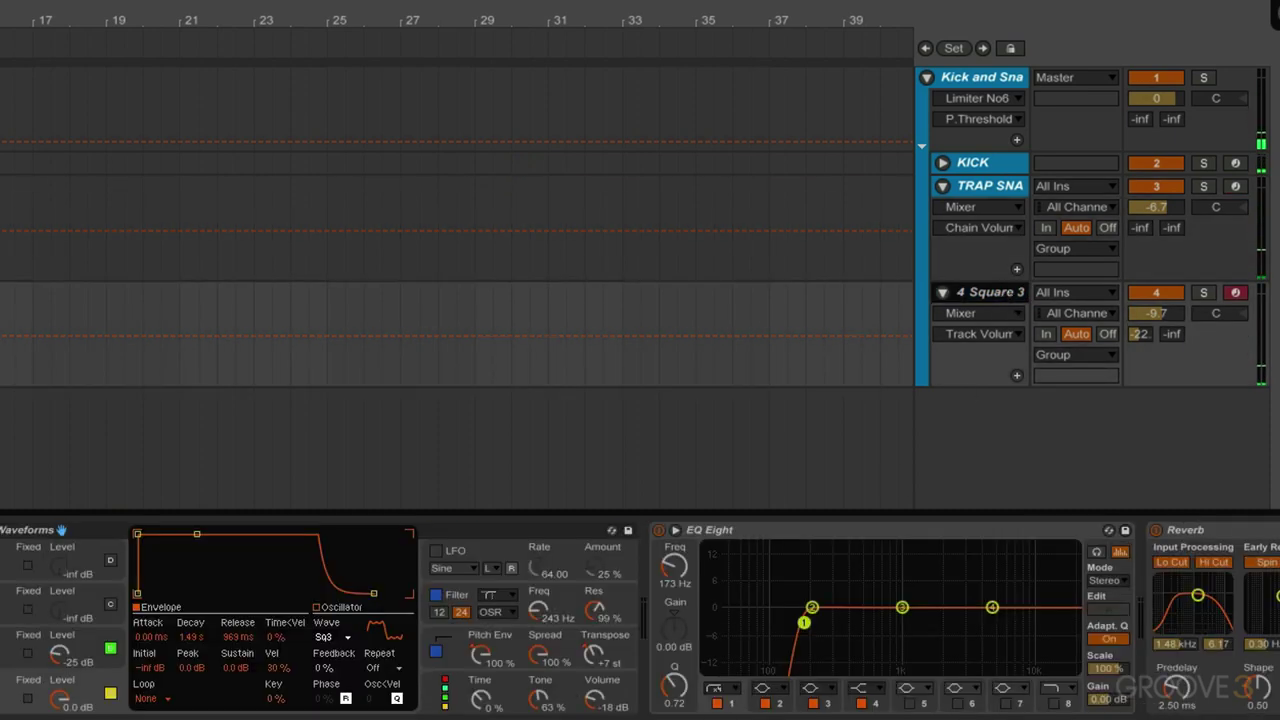
left_click_drag(805, 625, 830, 622)
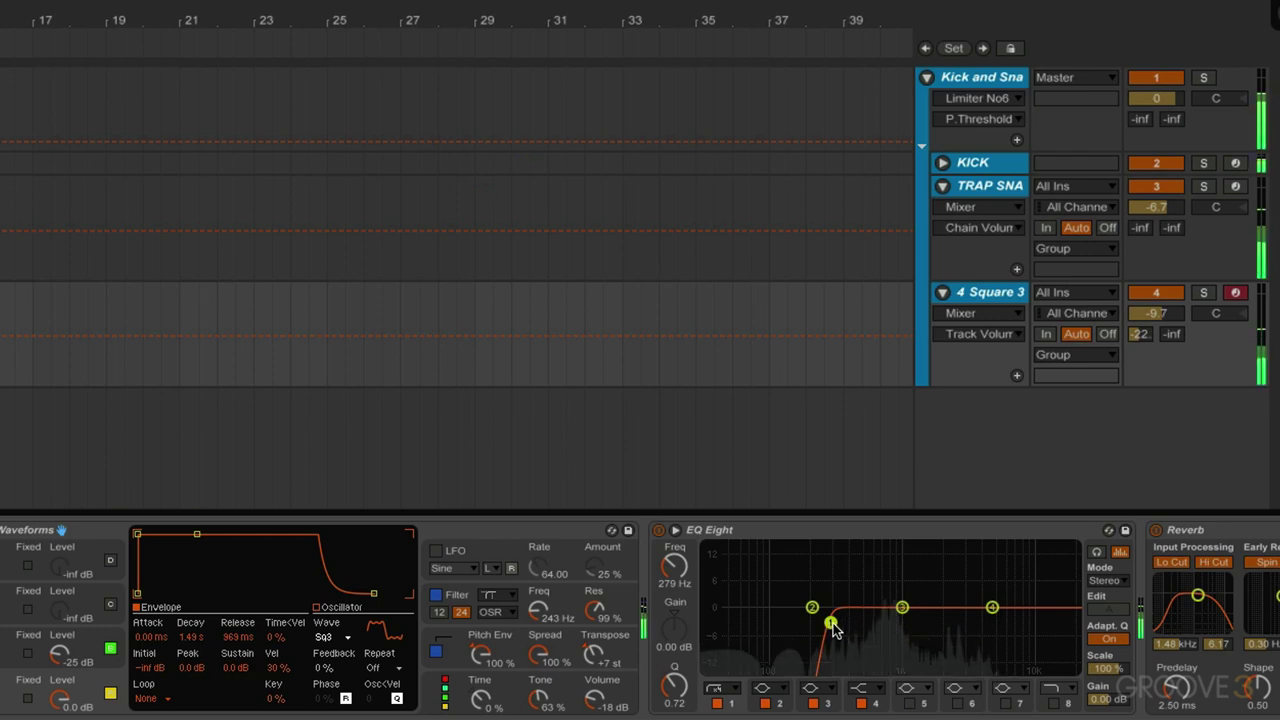
mouse_move(831, 623)
left_mouse_down()
mouse_move(866, 625)
mouse_move(850, 624)
left_mouse_up()
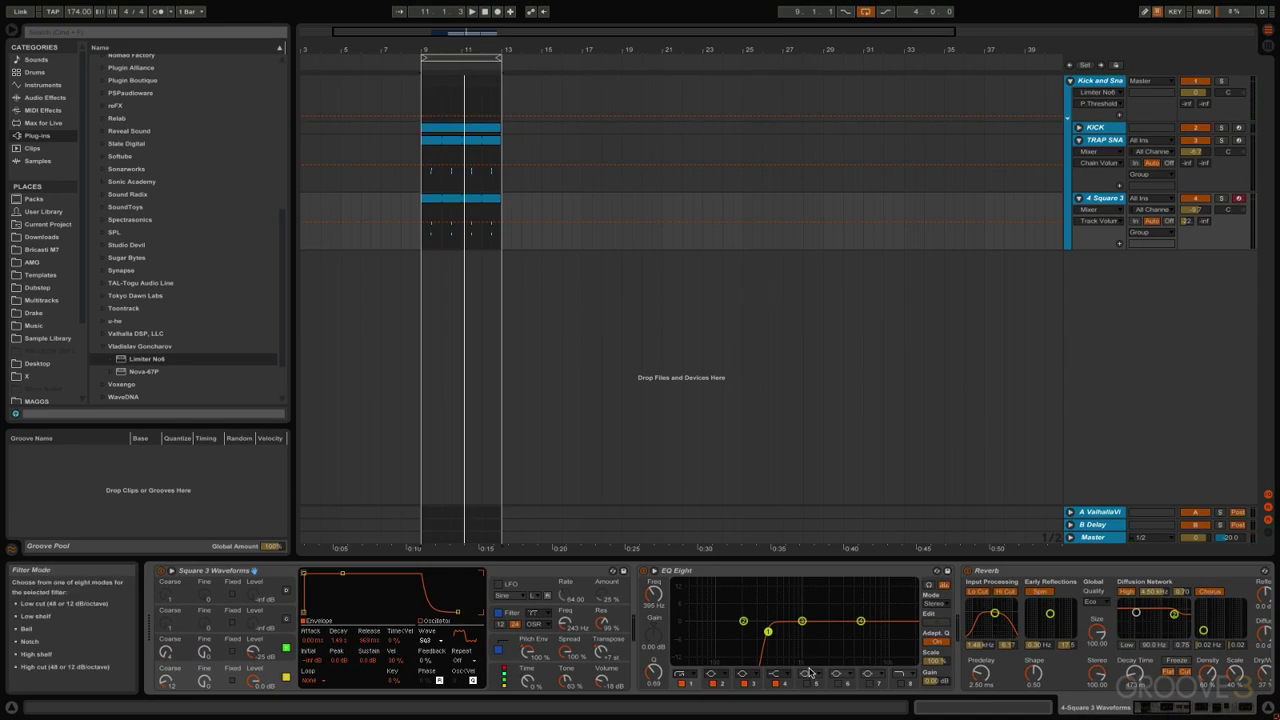
key("Tab")
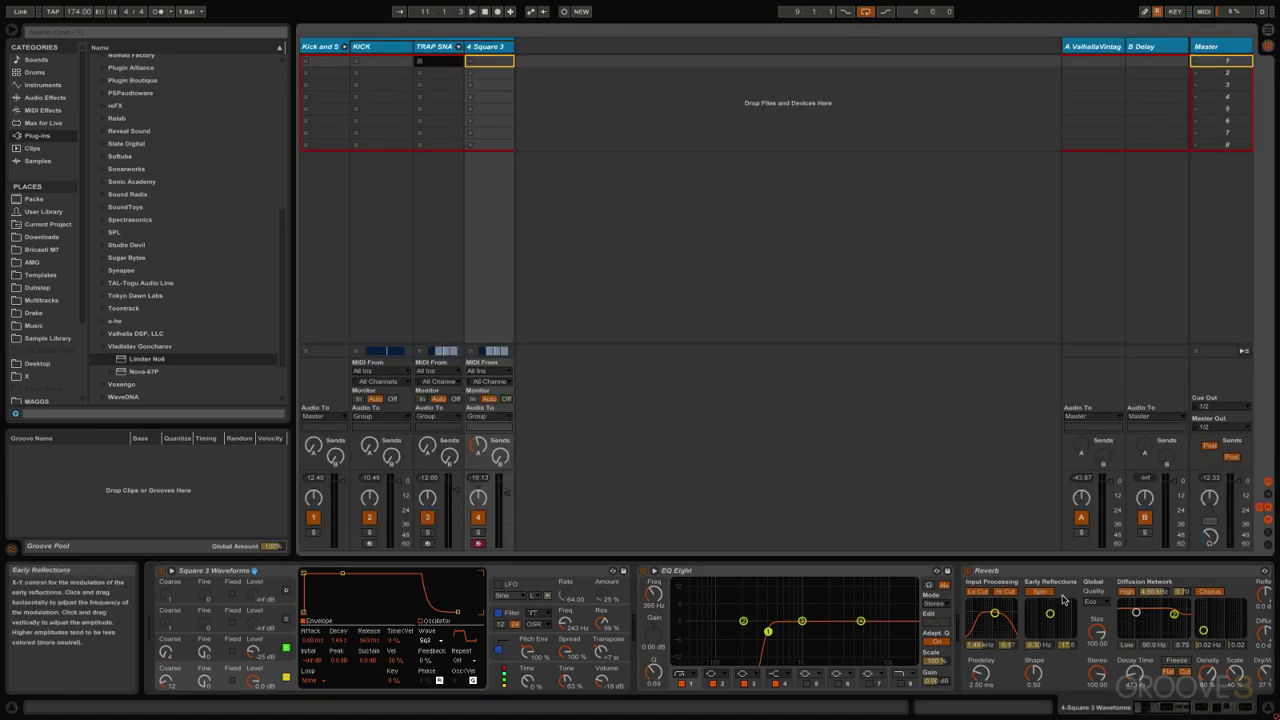